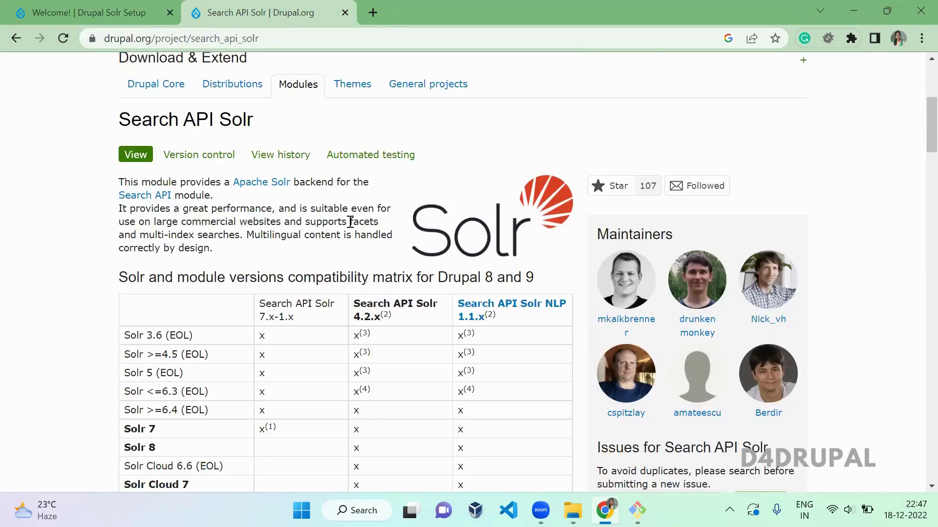
# Step: Search for Solr downloads, open solr.apache.org/downloads.html and scroll to the 8.11.2 release
pyautogui.hotkey('ctrl', 't')
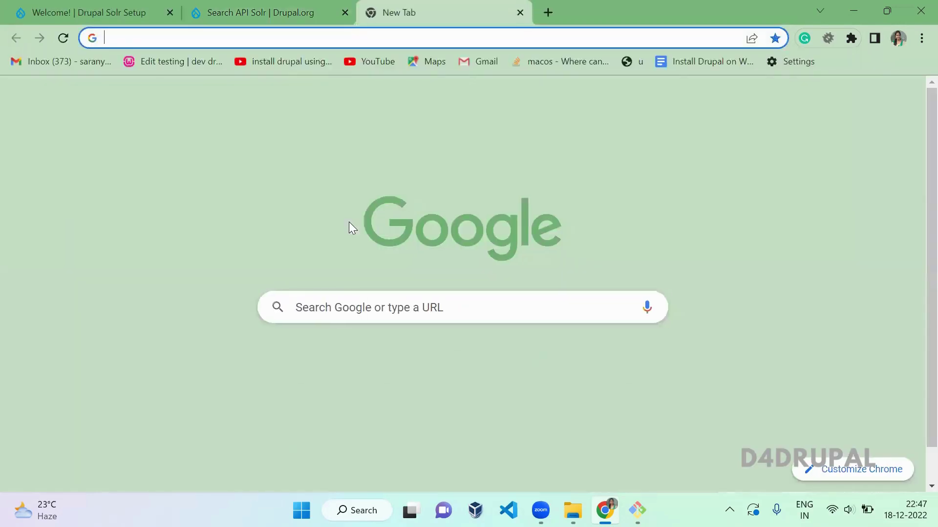
pyautogui.write('download solr')
pyautogui.press('Return')
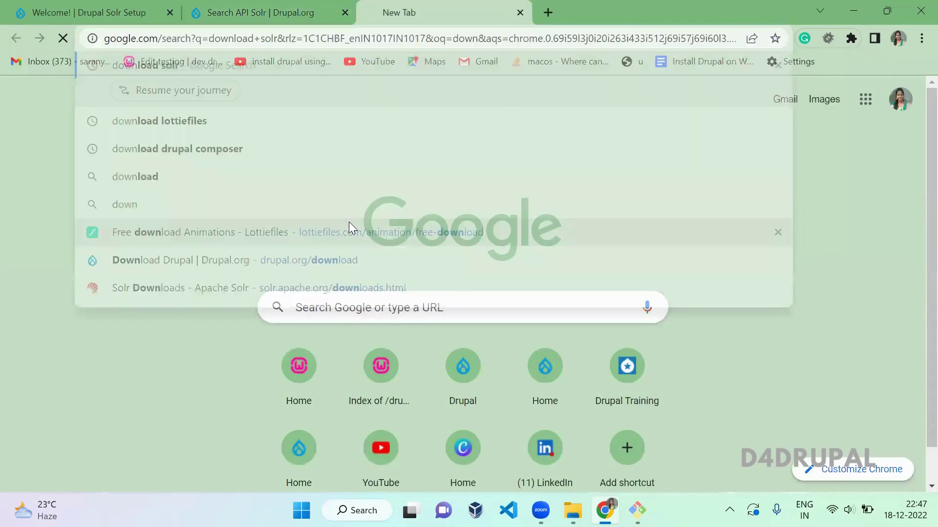
pyautogui.click(227, 219)
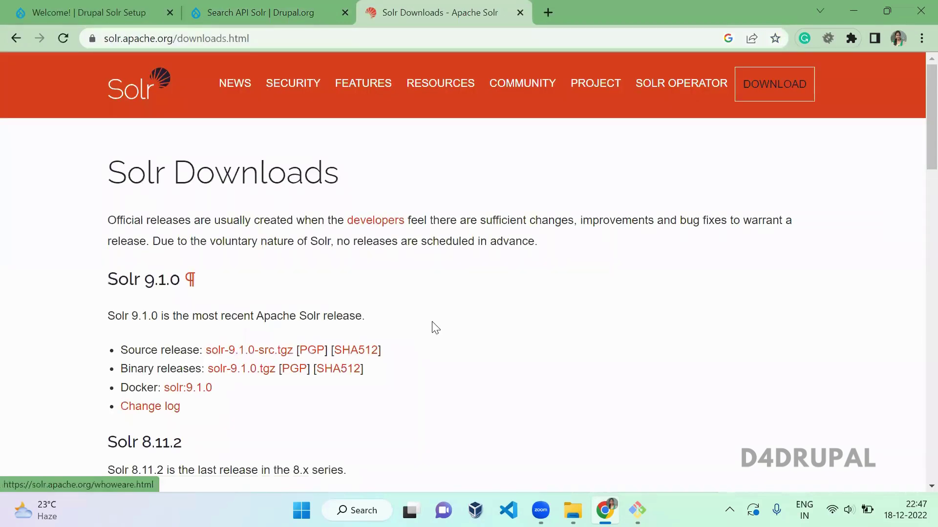
pyautogui.scroll(-1, 434, 327)
pyautogui.scroll(-1, 434, 326)
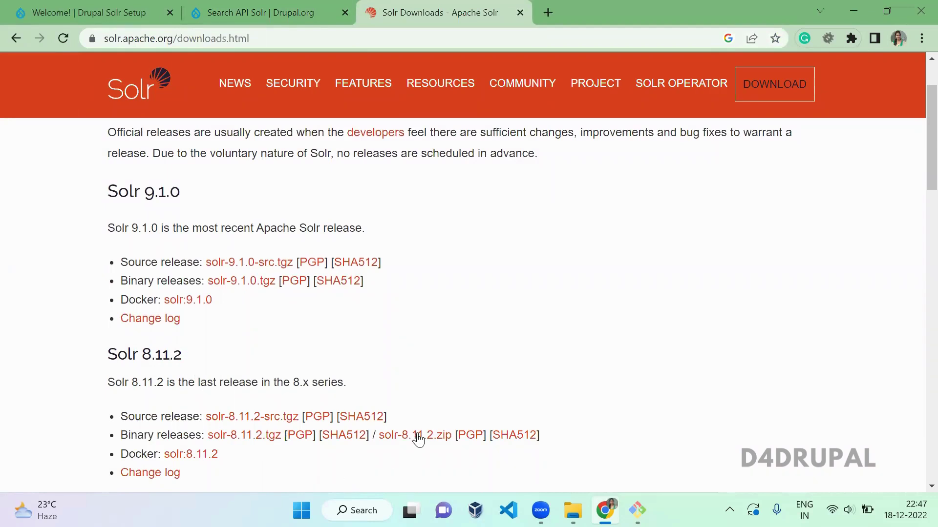
# Step: Open the downloaded solr-8.11.2 folder in Downloads in File Explorer
pyautogui.click(573, 510)
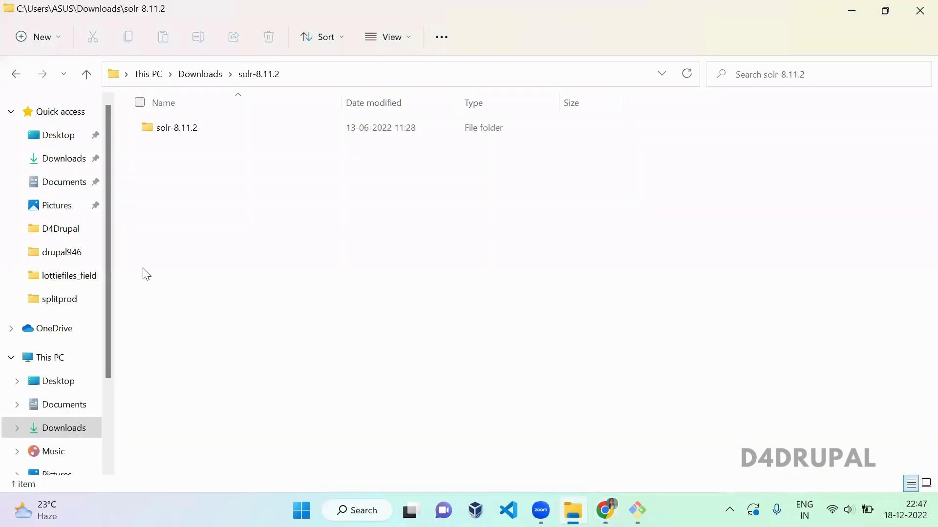
pyautogui.click(200, 74)
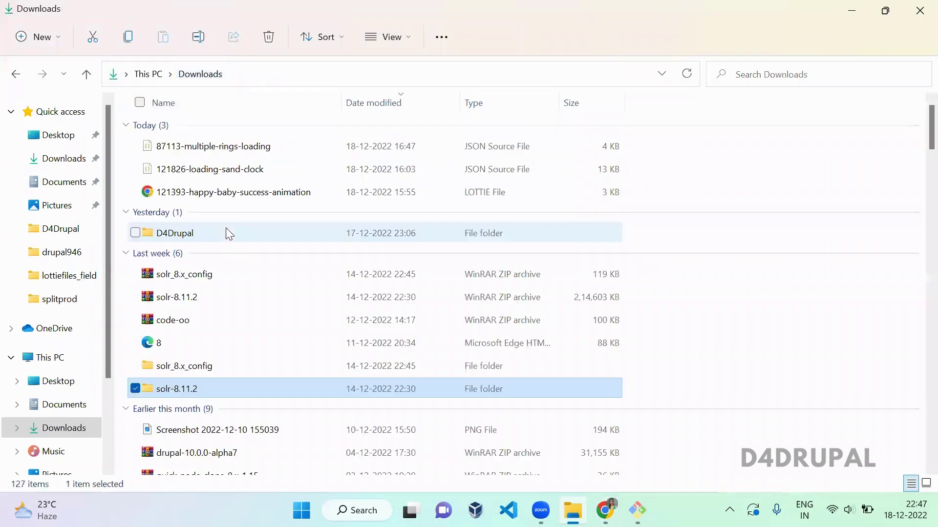
pyautogui.doubleClick(179, 389)
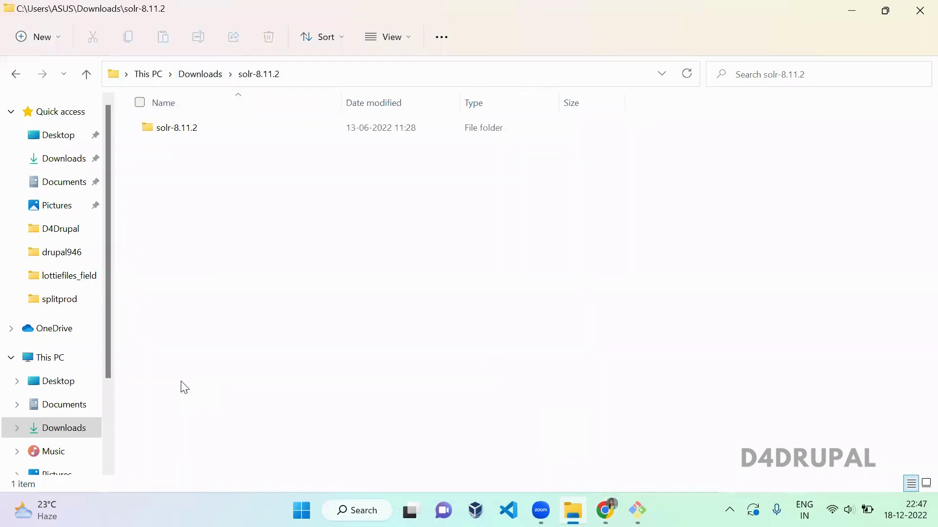
# Step: Launch Command Prompt and change into Downloads\solr-8.11.2\solr-8.11.2\bin
pyautogui.press('super')
pyautogui.write('cmd')
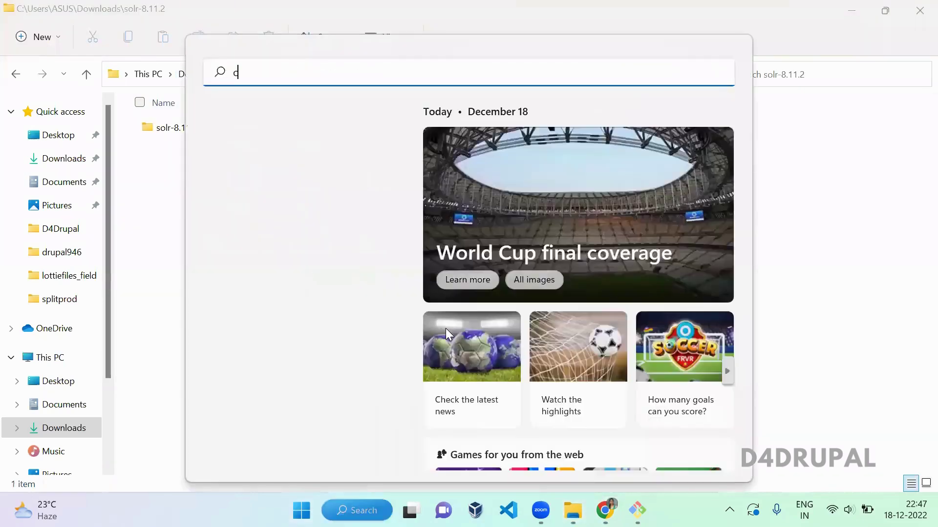
pyautogui.press('Return')
pyautogui.click(374, 224)
pyautogui.write('cd Downloads\\sol')
pyautogui.press('Tab')
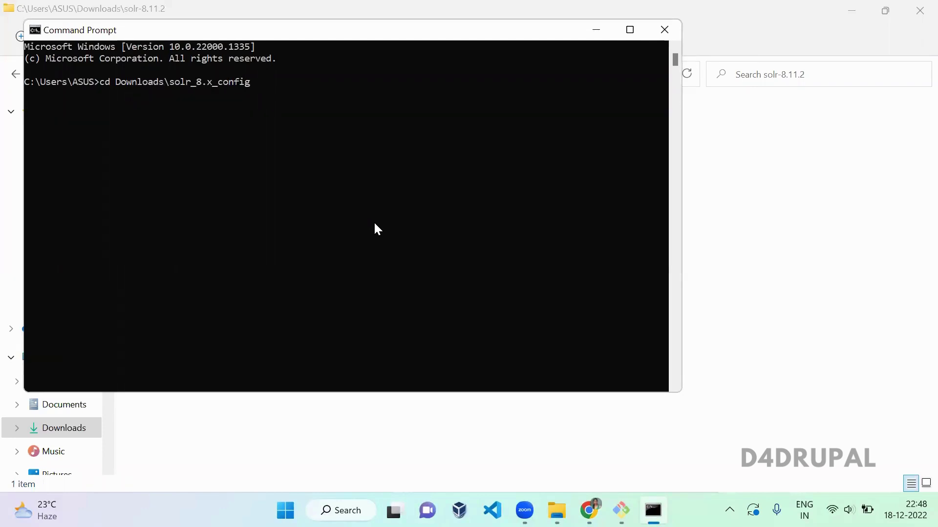
pyautogui.press('Right')
pyautogui.press('Right')
pyautogui.press('Right')
pyautogui.press('Right')
pyautogui.press('Right')
pyautogui.press('Right')
pyautogui.press('Right')
pyautogui.press('Right')
pyautogui.press('Right')
pyautogui.press('Right')
pyautogui.press('Right')
pyautogui.press('Right')
pyautogui.press('Right')
pyautogui.press('Right')
pyautogui.press('Right')
pyautogui.press('Right')
pyautogui.press('Right')
pyautogui.press('Right')
pyautogui.press('Right')
pyautogui.press('Right')
pyautogui.press('BackSpace')
pyautogui.press('BackSpace')
pyautogui.press('BackSpace')
pyautogui.press('BackSpace')
pyautogui.press('BackSpace')
pyautogui.press('BackSpace')
pyautogui.press('BackSpace')
pyautogui.press('BackSpace')
pyautogui.press('BackSpace')
pyautogui.press('BackSpace')
pyautogui.press('BackSpace')
pyautogui.write('-8.11.2\\so')
pyautogui.press('Tab')
pyautogui.write('\x08in')
pyautogui.press('Return')
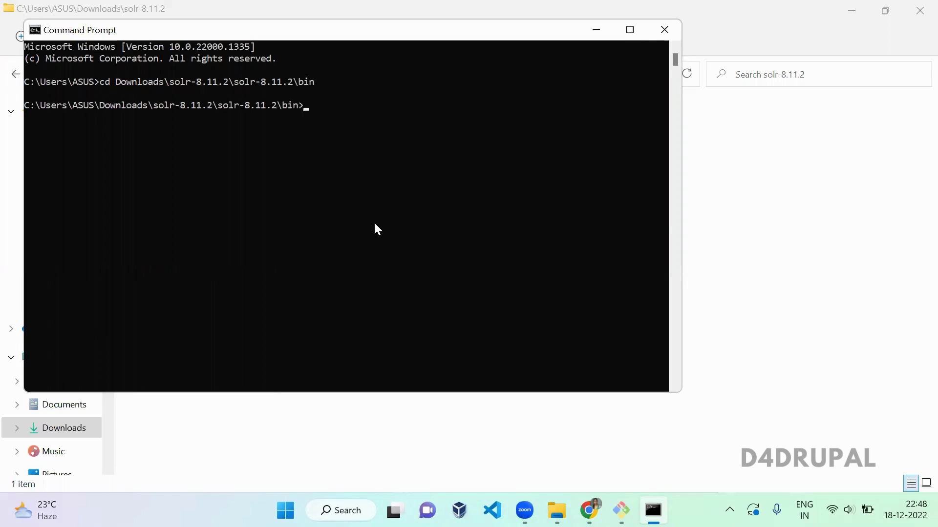
# Step: Run 'solr start' and select the reported port number 8983
pyautogui.write('solr start')
pyautogui.press('Return')
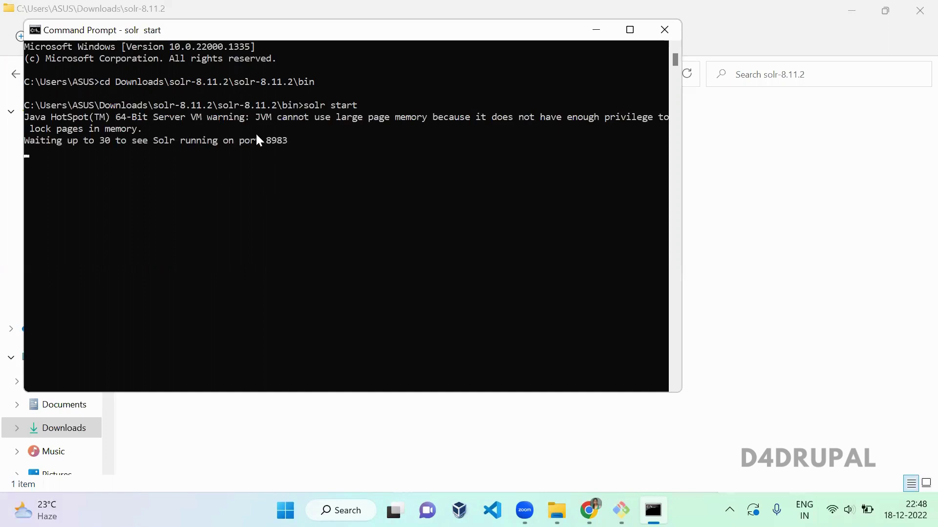
pyautogui.doubleClick(273, 139)
# Step: Load Solr Admin at localhost:8983 in a new tab, then return to the Drupal Solr Setup tab
pyautogui.hotkey('alt', 'Tab')
pyautogui.hotkey('alt', 'Tab')
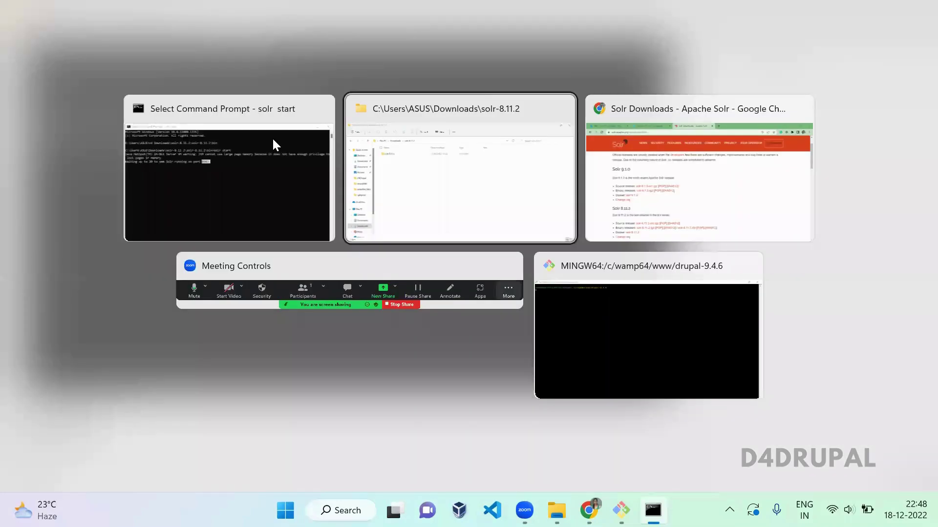
pyautogui.hotkey('ctrl', 't')
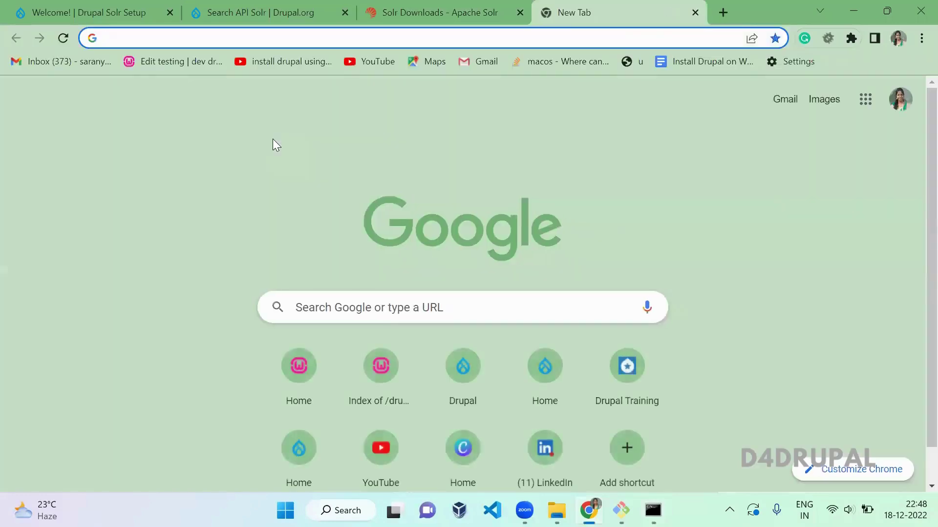
pyautogui.write('localhost')
pyautogui.press('BackSpace')
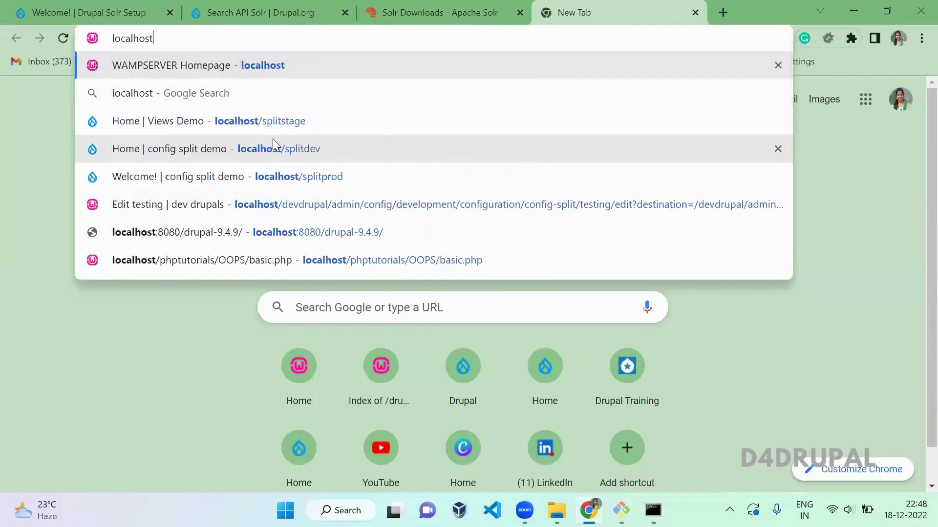
pyautogui.write(':8983')
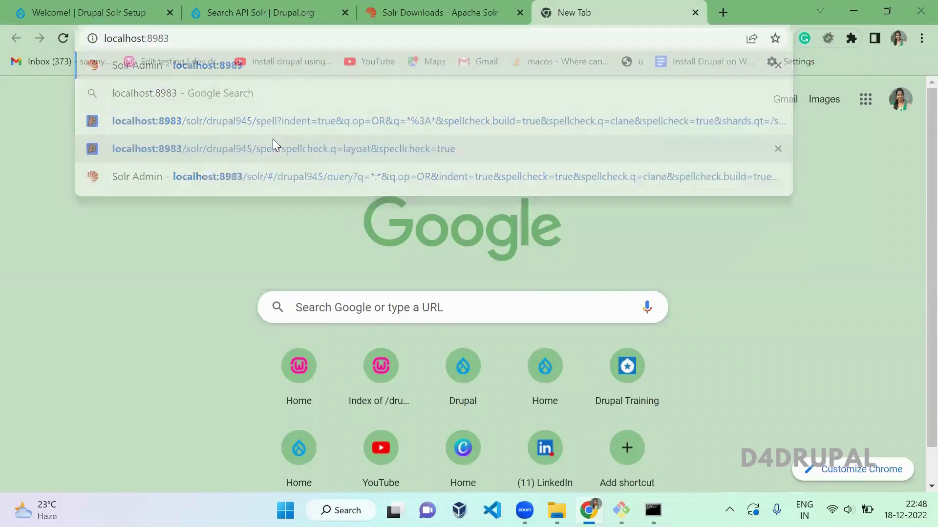
pyautogui.press('Return')
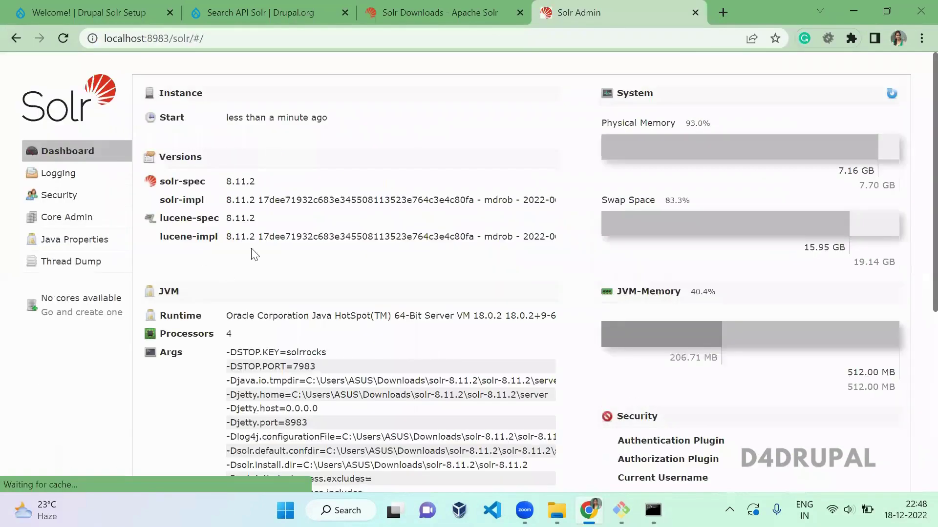
pyautogui.hotkey('alt', 'Tab')
pyautogui.hotkey('alt', 'Tab')
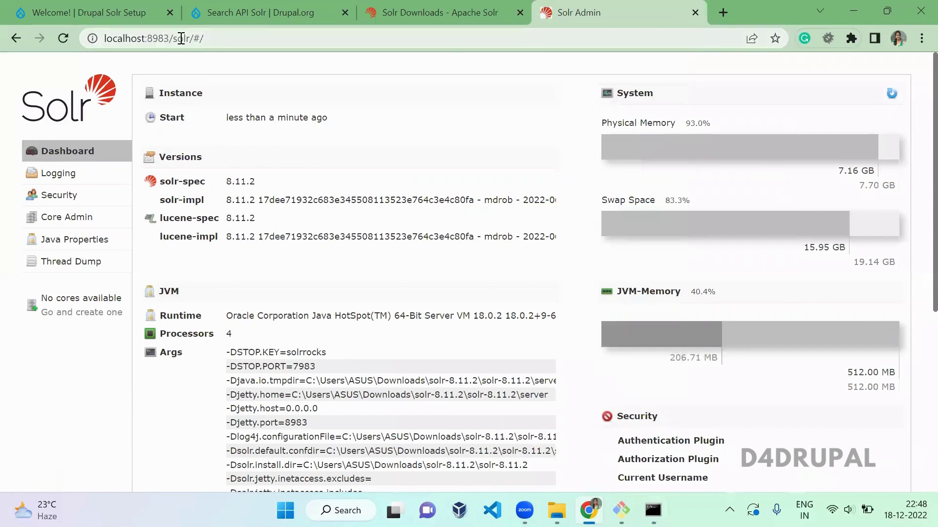
pyautogui.click(98, 12)
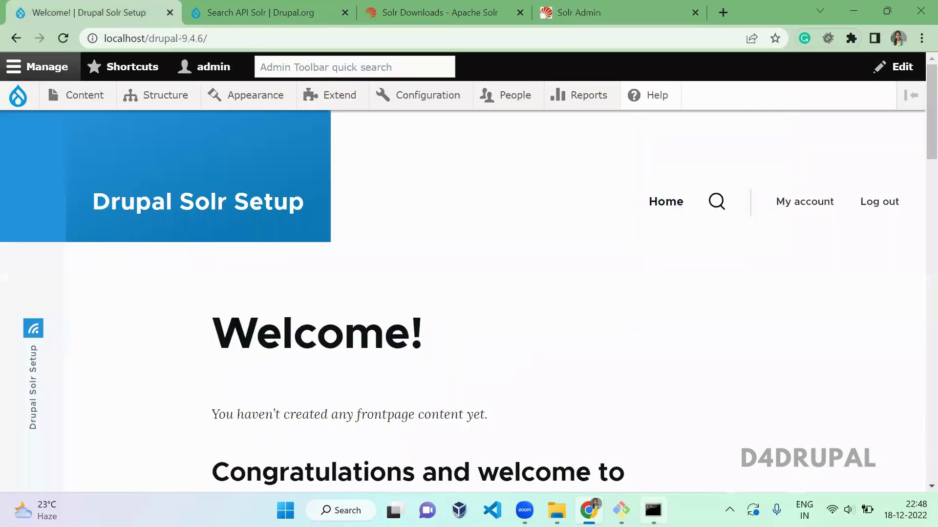
# Step: Run 'composer require drupal/search_api_solr' in Git Bash in drupal-9.4.6
pyautogui.click(620, 509)
pyautogui.write('composer')
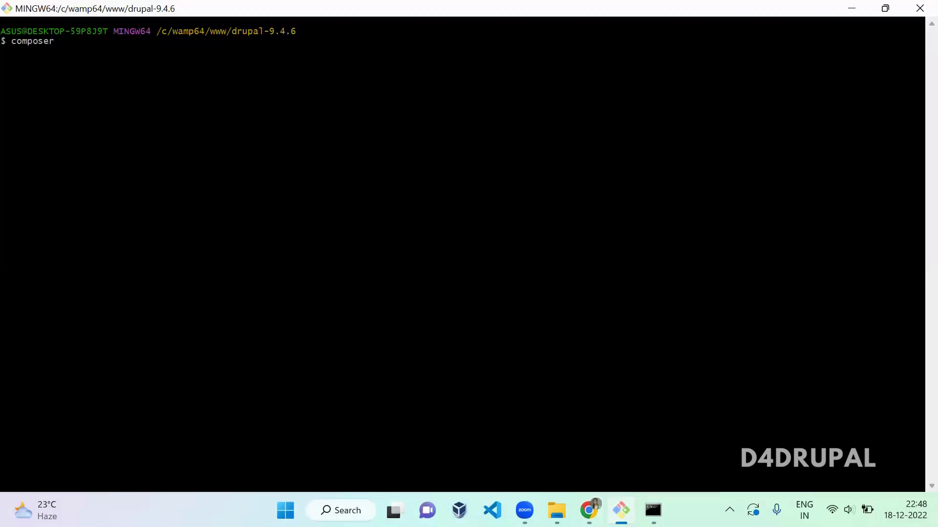
pyautogui.write(' require drupal/search_api')
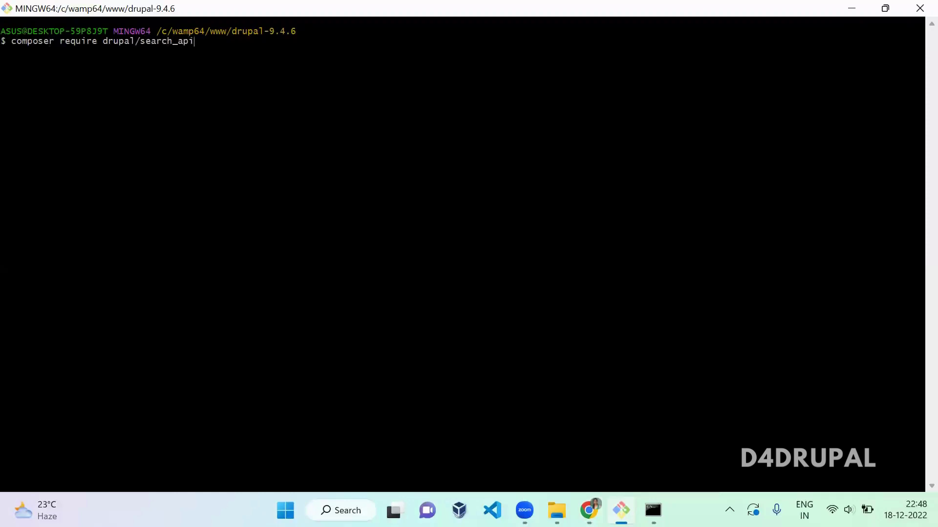
pyautogui.write('_solr')
pyautogui.press('Return')
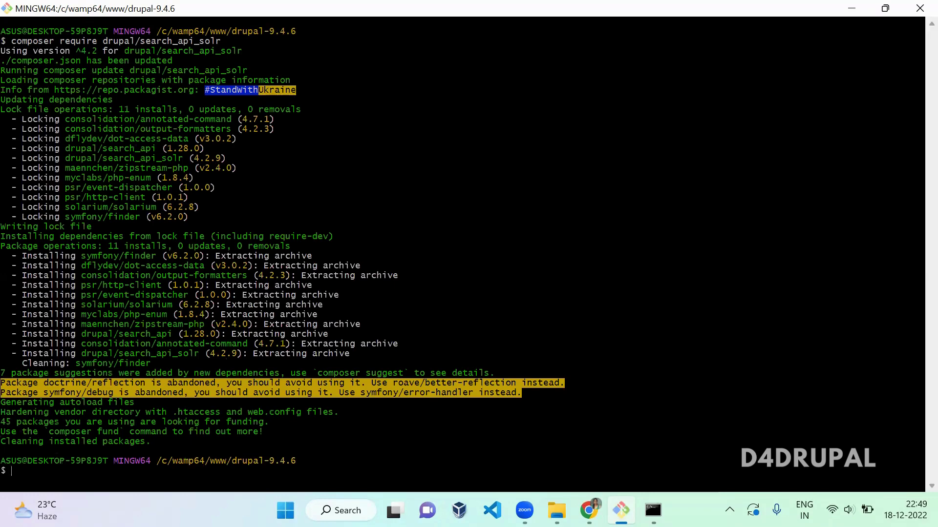
# Step: Open Drupal's Extend page and filter the module list by 'search api sol'
pyautogui.hotkey('alt', 'Tab')
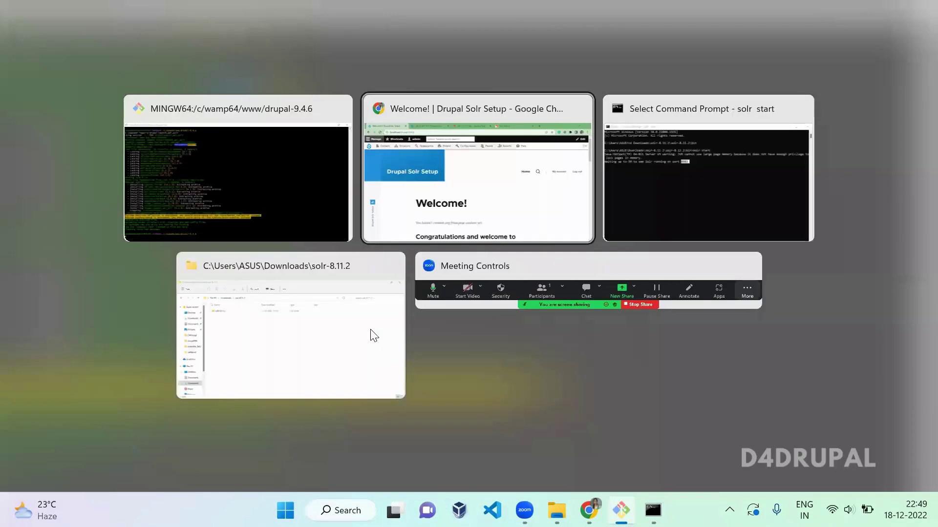
pyautogui.click(335, 102)
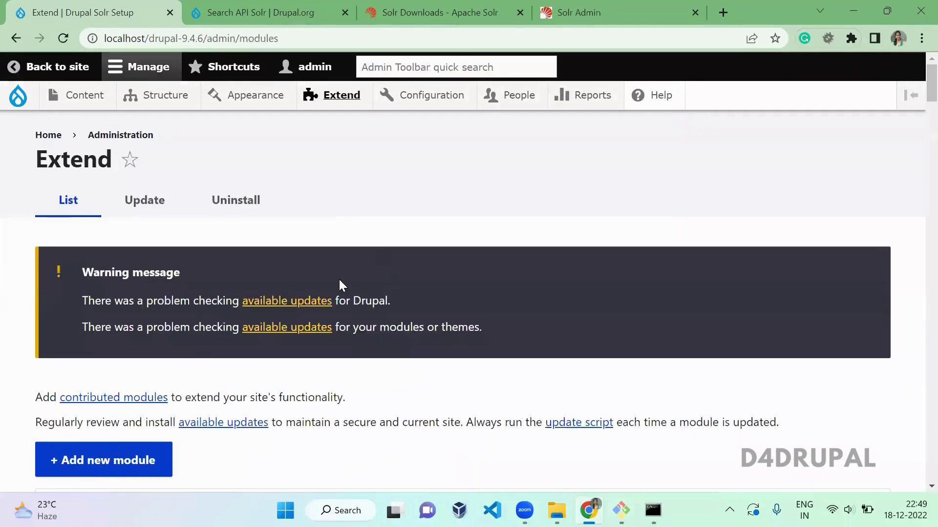
pyautogui.scroll(-1, 339, 280)
pyautogui.scroll(-4, 339, 281)
pyautogui.click(201, 304)
pyautogui.write('s')
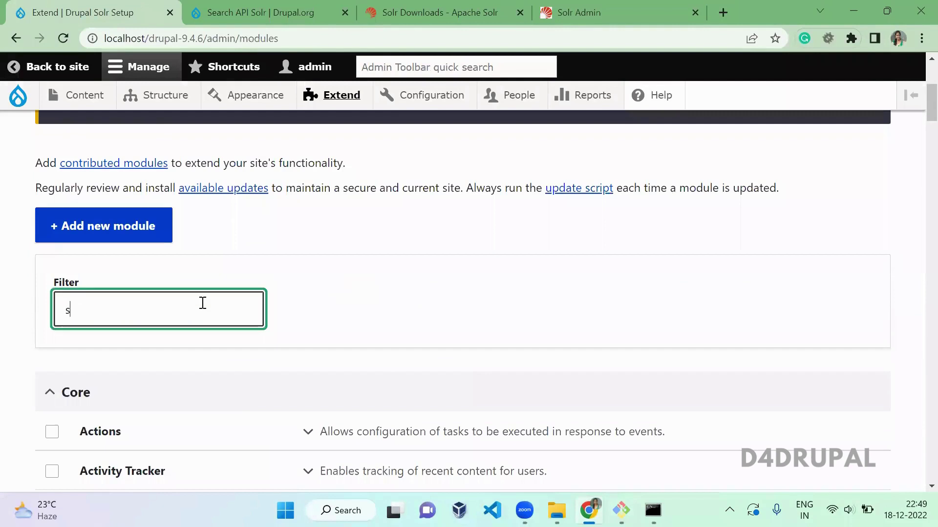
pyautogui.write('earch api so')
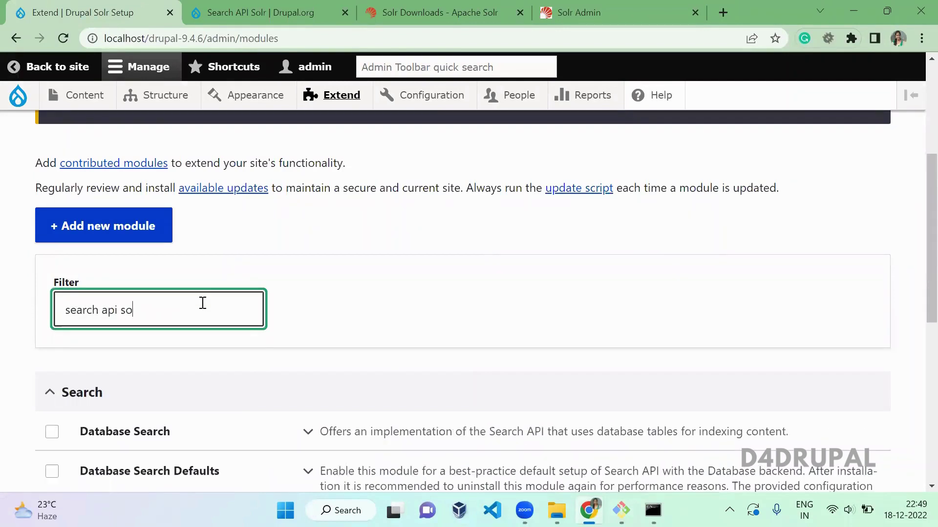
pyautogui.write('l')
pyautogui.click(352, 314)
pyautogui.scroll(-1, 354, 314)
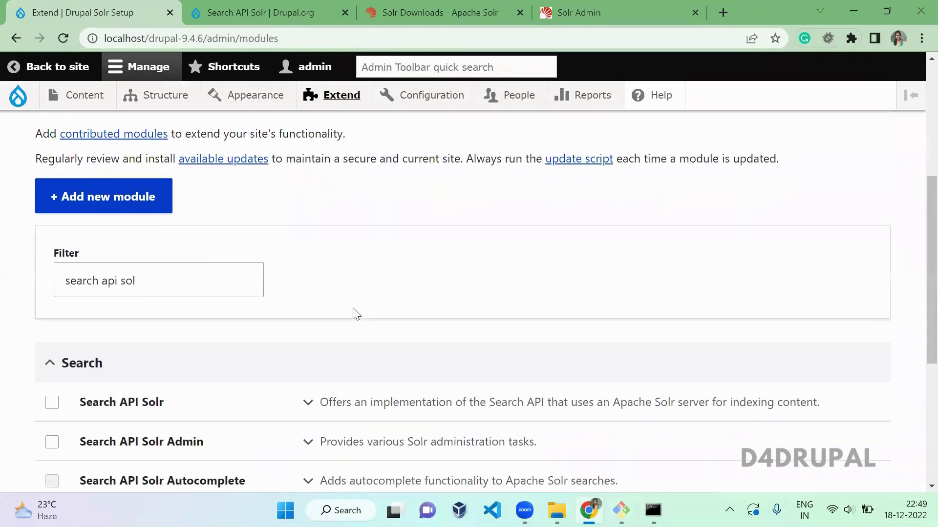
pyautogui.scroll(-5, 352, 314)
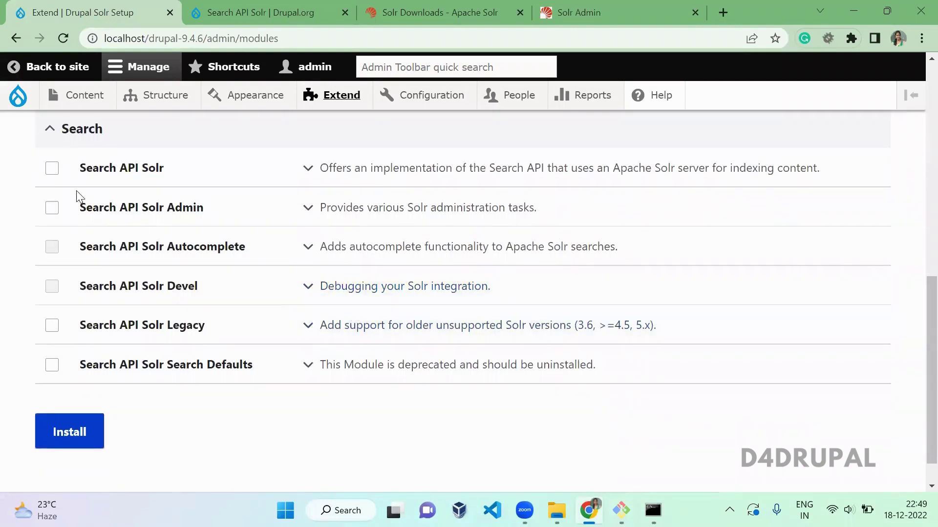
# Step: Install Search API Solr and Search API Solr Admin, accepting the required Search API and Language modules
pyautogui.click(52, 168)
pyautogui.click(52, 208)
pyautogui.click(65, 442)
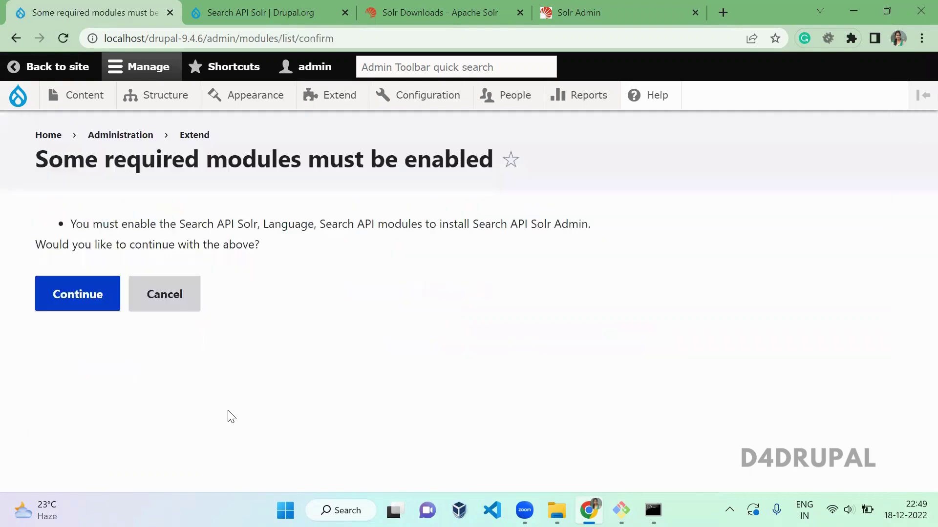
pyautogui.click(67, 309)
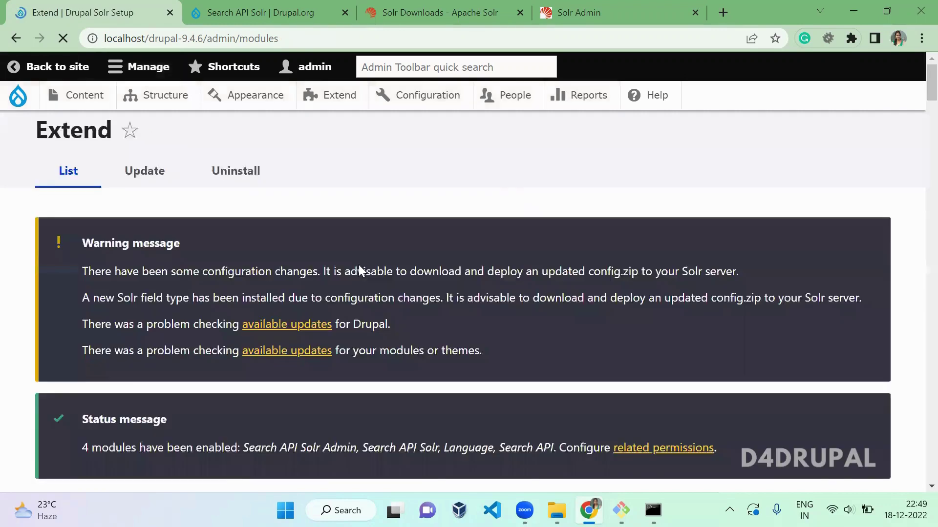
pyautogui.scroll(-3, 446, 356)
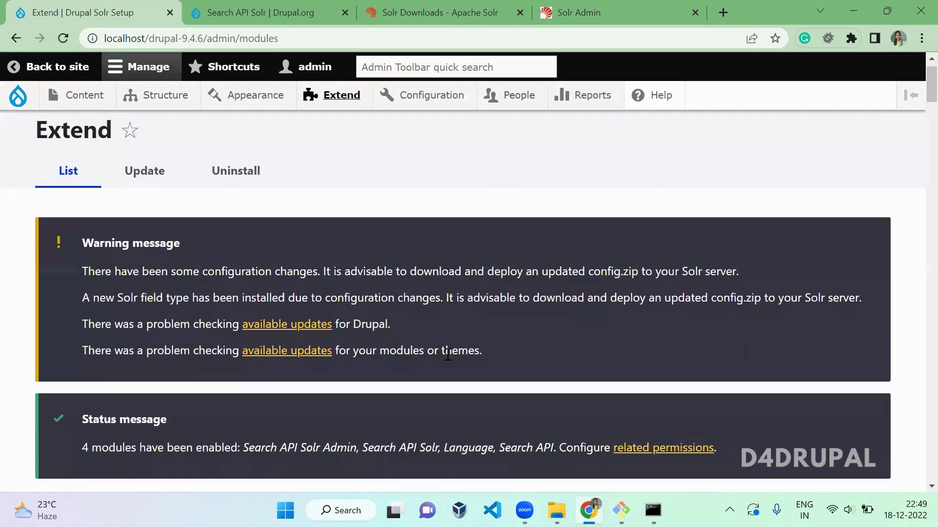
pyautogui.scroll(-1, 449, 361)
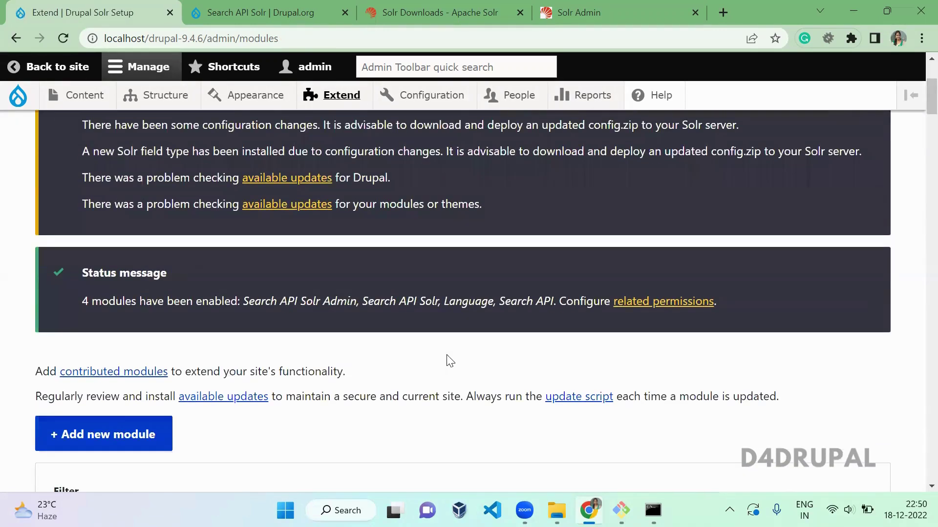
pyautogui.scroll(3, 447, 358)
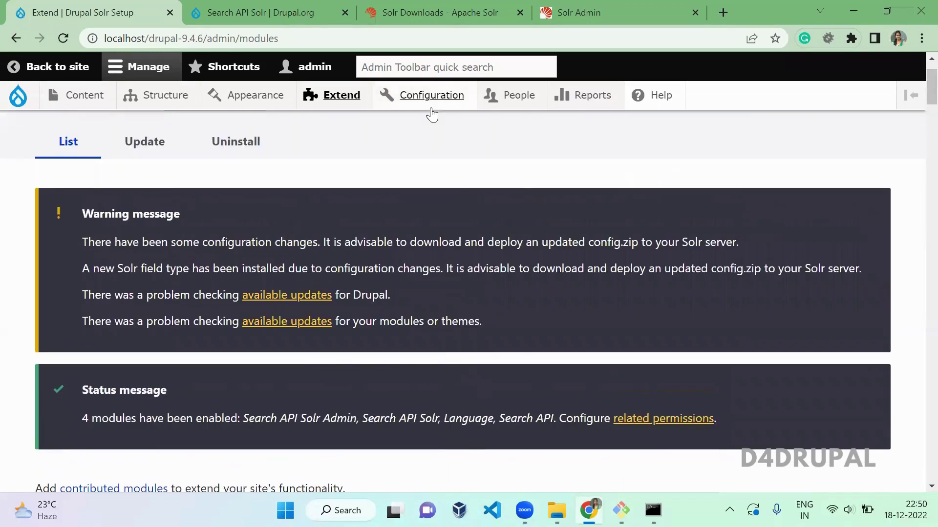
# Step: Start a new Search API server named 'Apachesolr server'
pyautogui.moveTo(432, 114)
pyautogui.moveTo(443, 293)
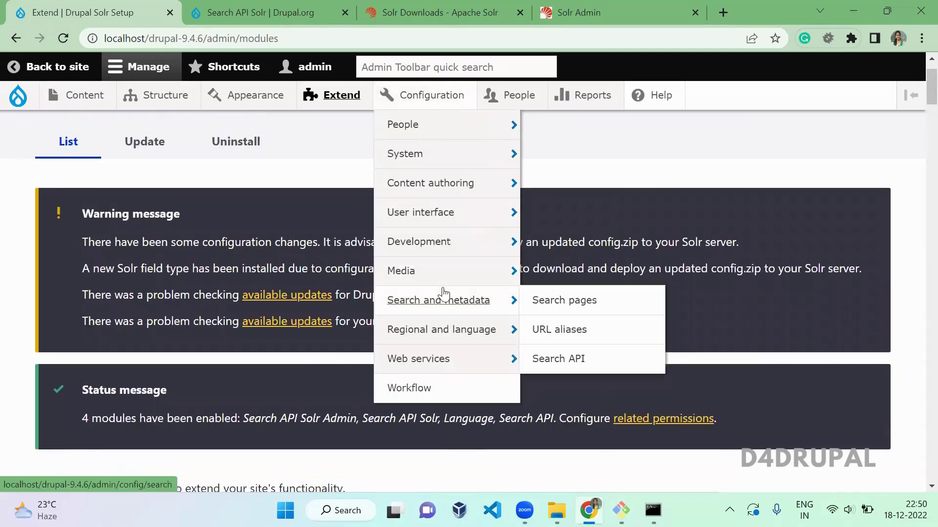
pyautogui.click(560, 359)
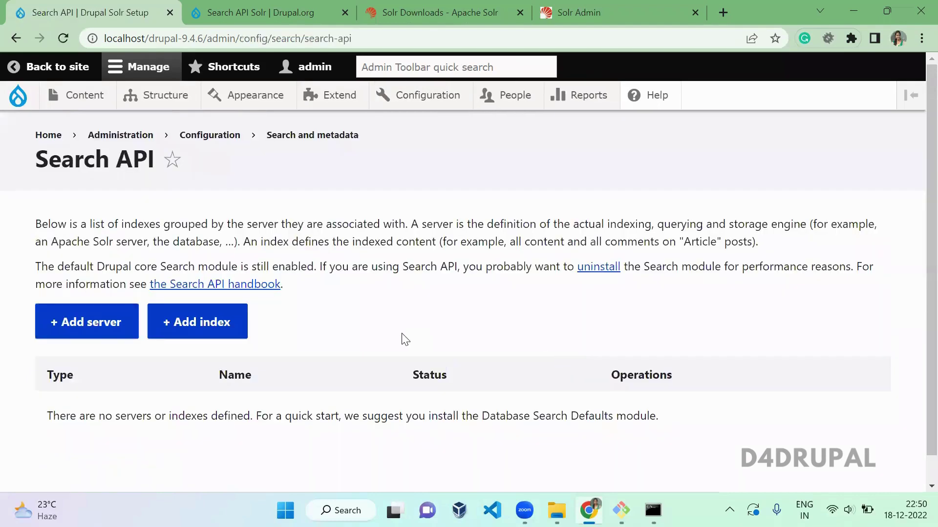
pyautogui.click(92, 324)
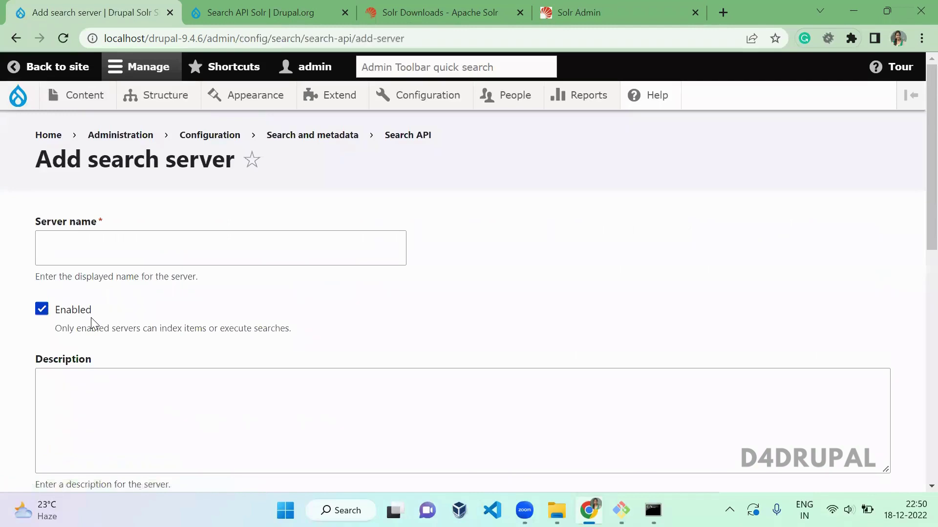
pyautogui.click(172, 261)
pyautogui.write('Ap')
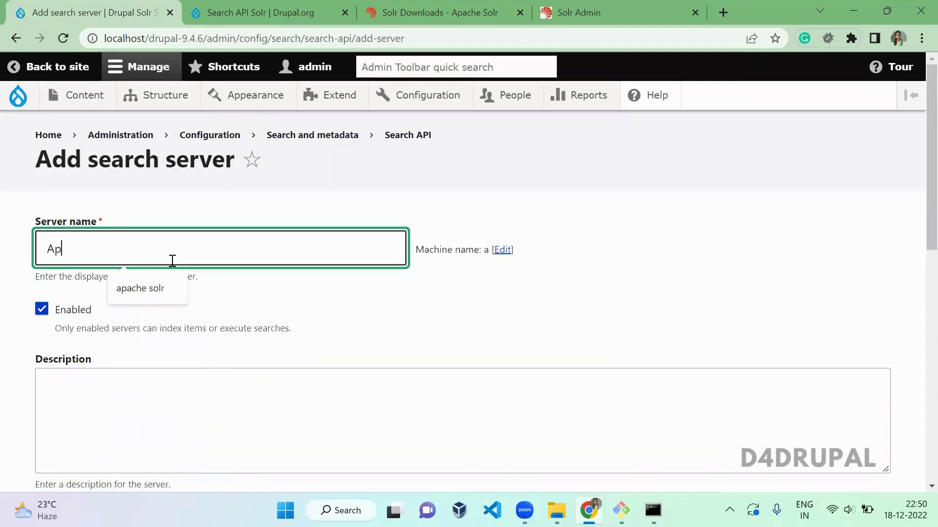
pyautogui.write('achesolr server')
pyautogui.click(347, 314)
# Step: Select the Standard Solr connector, then switch to the Solr Admin tab
pyautogui.scroll(-1, 349, 313)
pyautogui.scroll(-8, 350, 313)
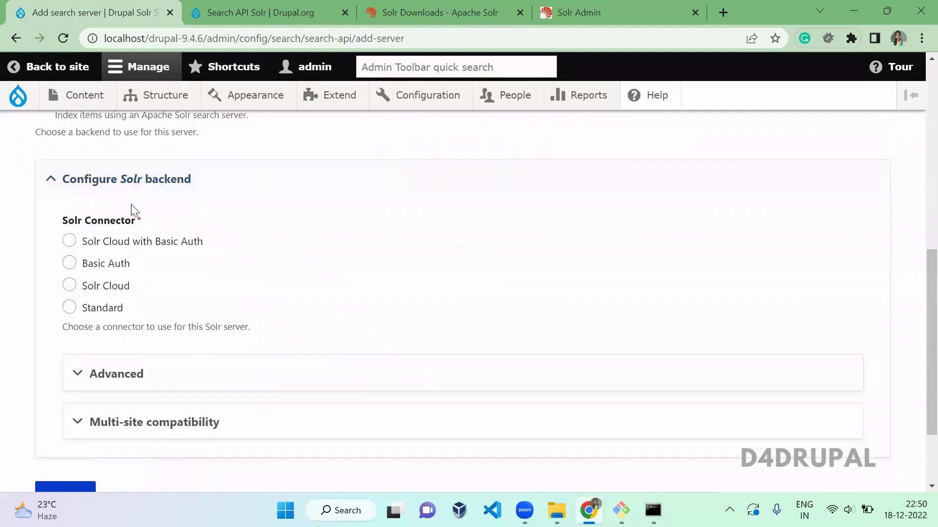
pyautogui.click(115, 310)
pyautogui.scroll(-7, 297, 310)
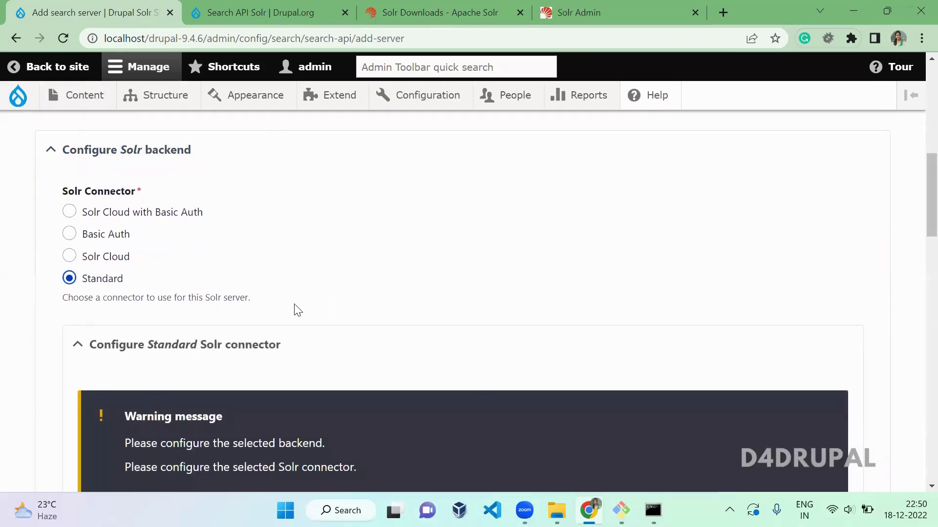
pyautogui.scroll(-1, 295, 305)
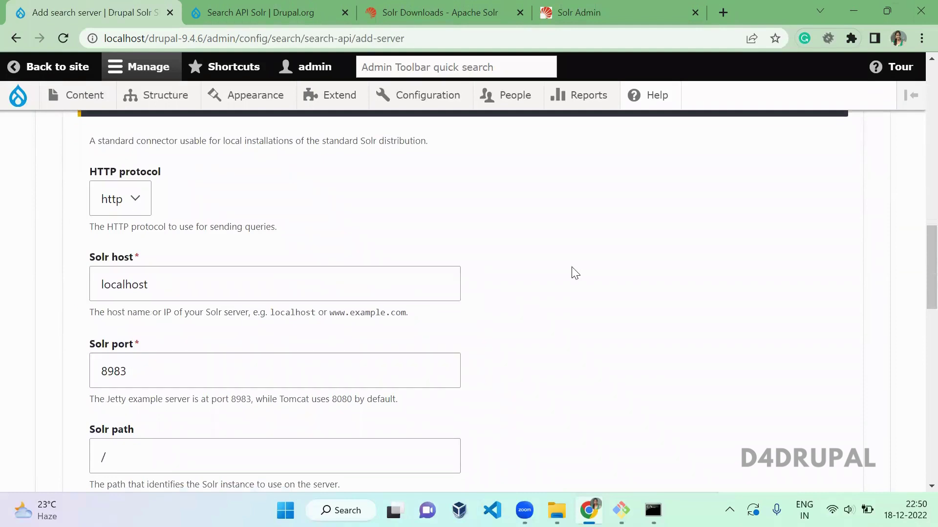
pyautogui.scroll(-5, 581, 277)
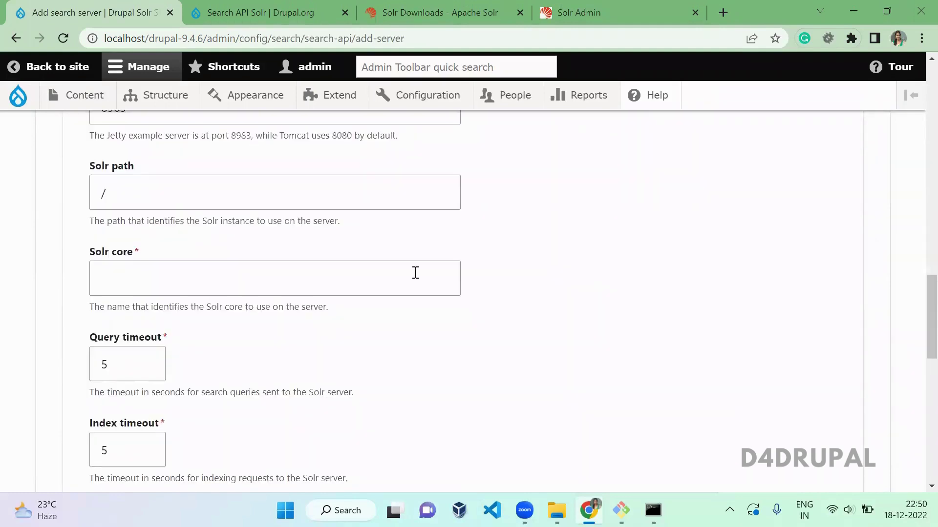
pyautogui.hotkey('ctrl', 'Tab')
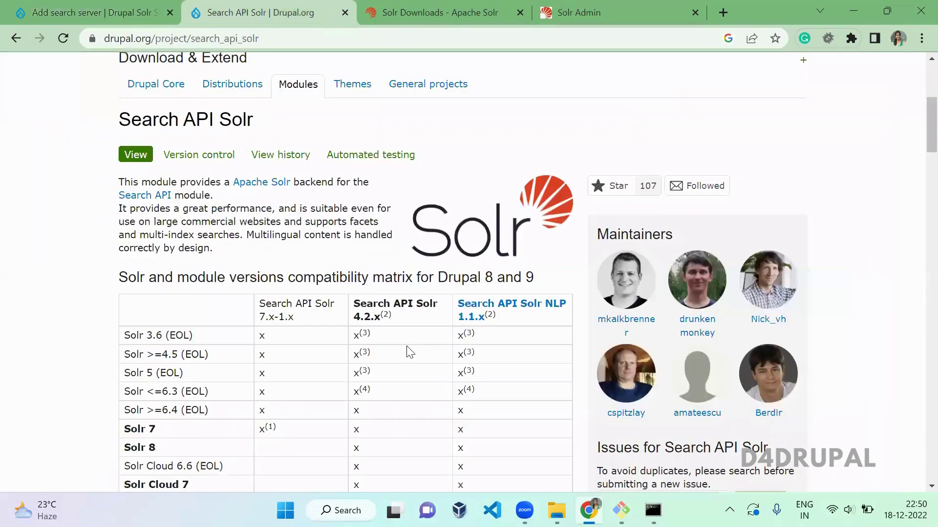
pyautogui.hotkey('ctrl', 'Tab')
pyautogui.hotkey('ctrl', 'Tab')
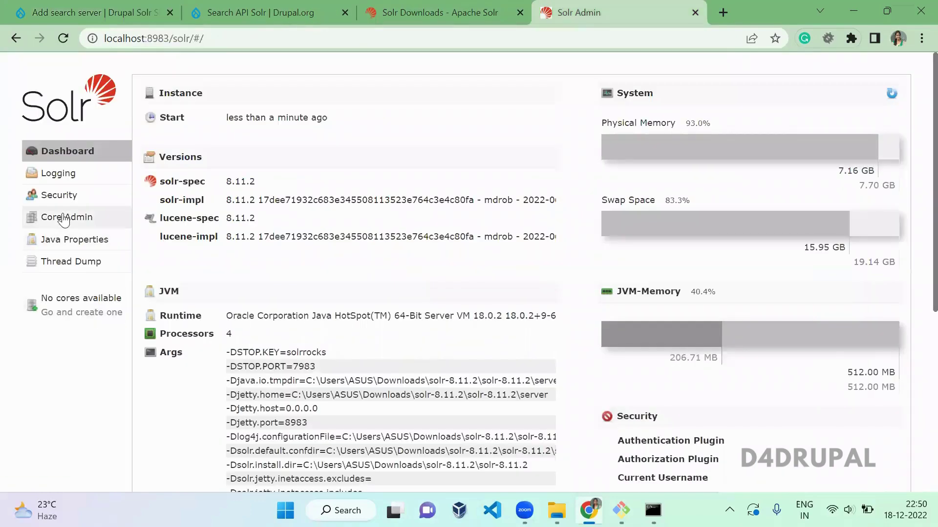
# Step: In Core Admin, add a core with name and instanceDir apachesolrcore; it fails on a missing solrconfig.xml
pyautogui.click(64, 219)
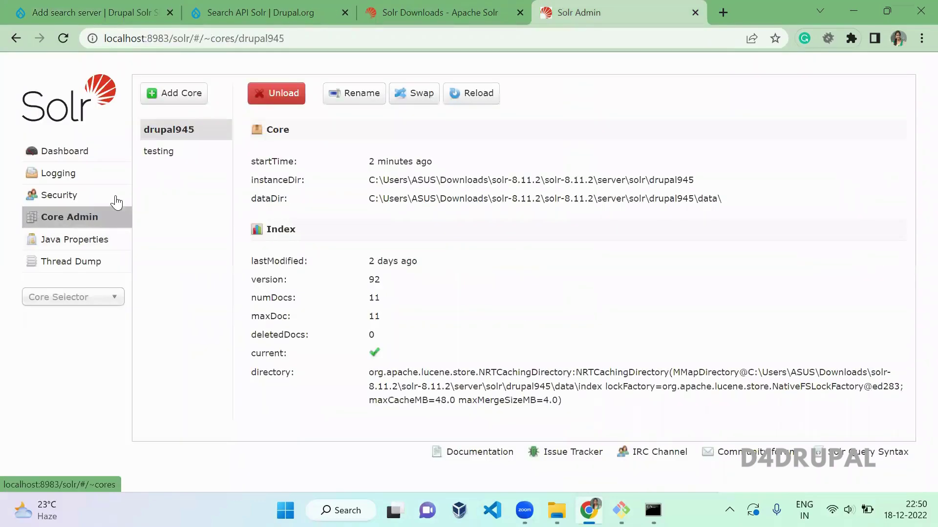
pyautogui.click(81, 298)
pyautogui.click(215, 272)
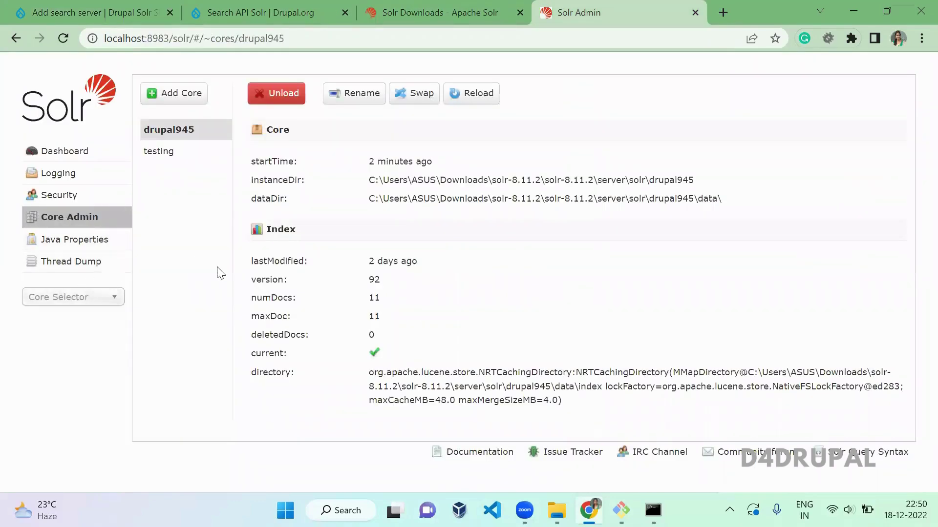
pyautogui.click(190, 96)
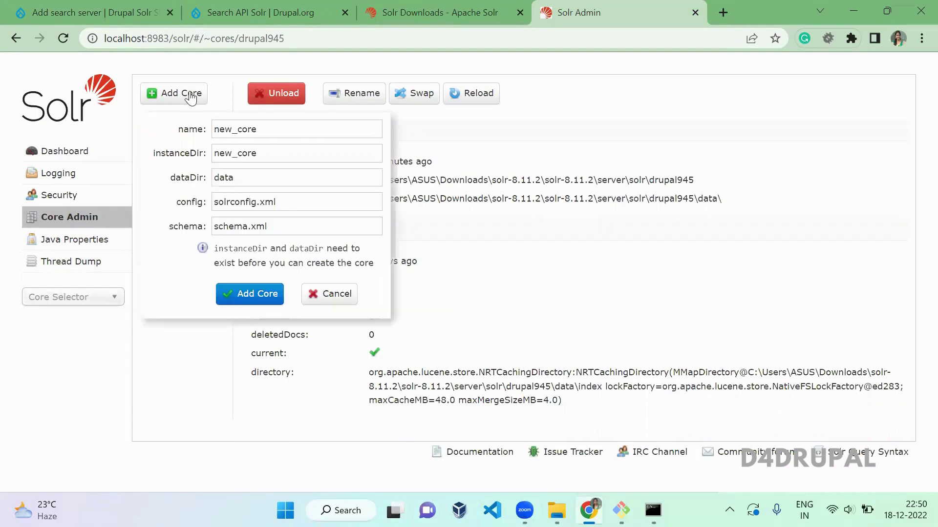
pyautogui.doubleClick(250, 129)
pyautogui.write('apachesolr')
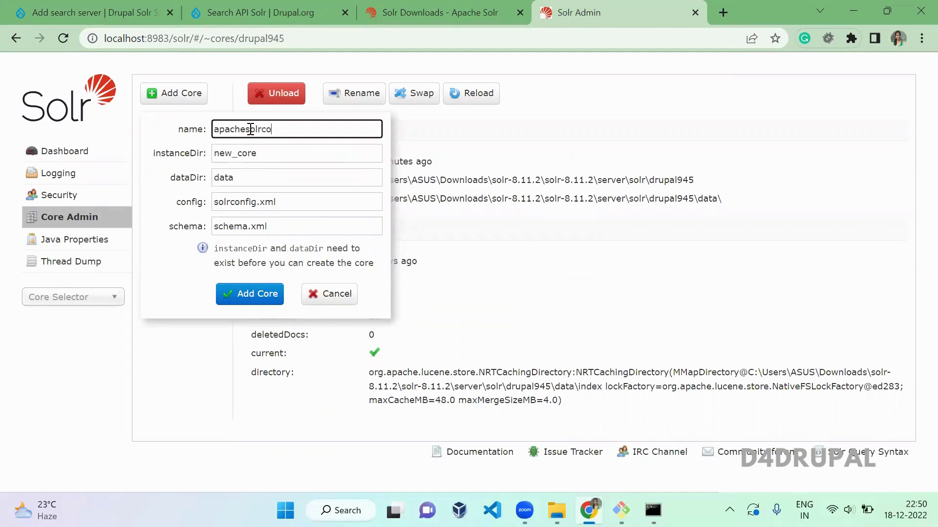
pyautogui.doubleClick(250, 129)
pyautogui.hotkey('ctrl', 'c')
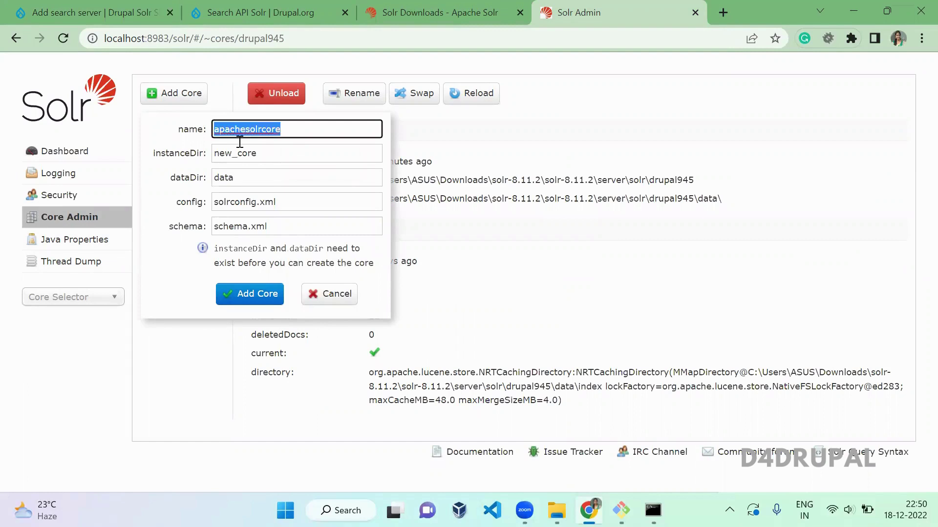
pyautogui.click(244, 153)
pyautogui.doubleClick(242, 155)
pyautogui.hotkey('ctrl', 'v')
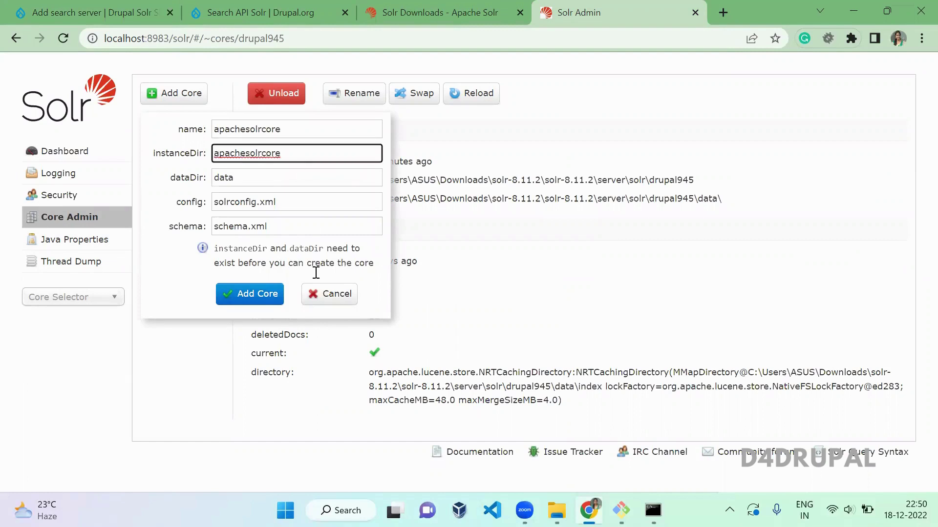
pyautogui.click(257, 297)
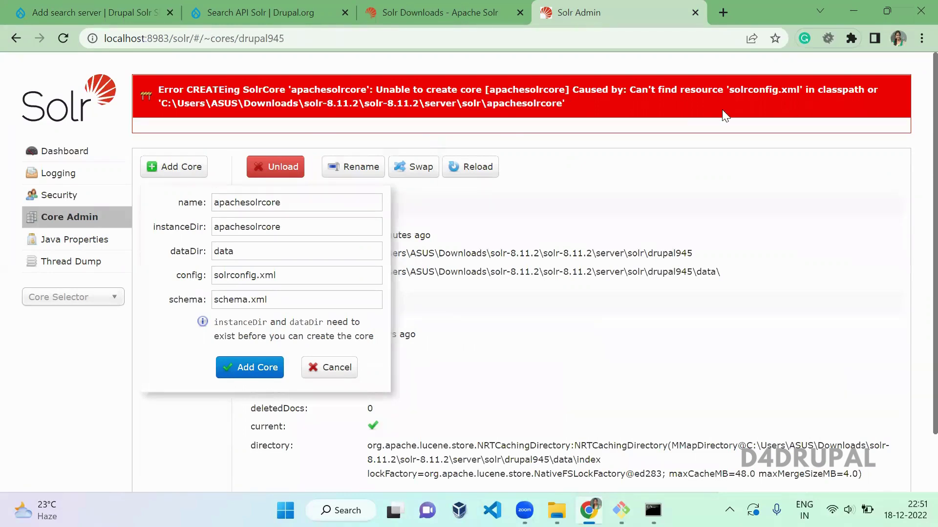
pyautogui.doubleClick(710, 92)
pyautogui.click(557, 510)
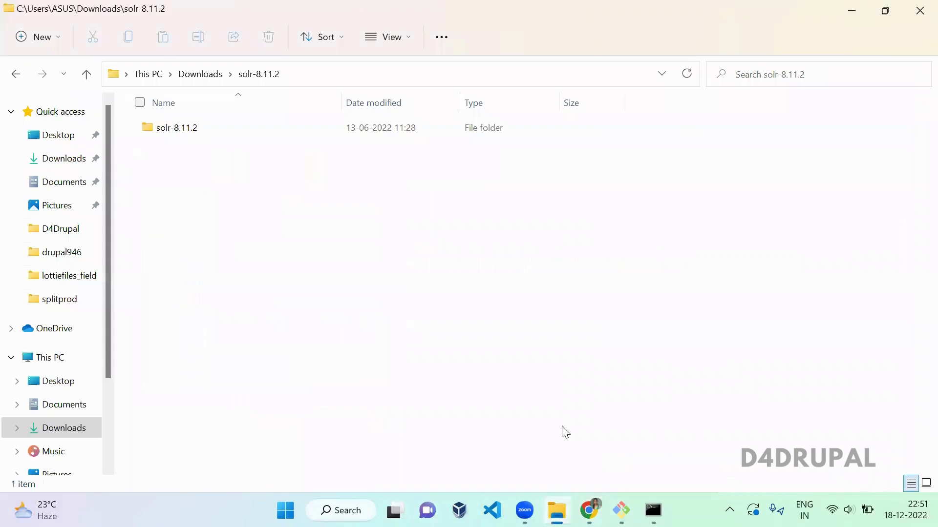
pyautogui.doubleClick(306, 136)
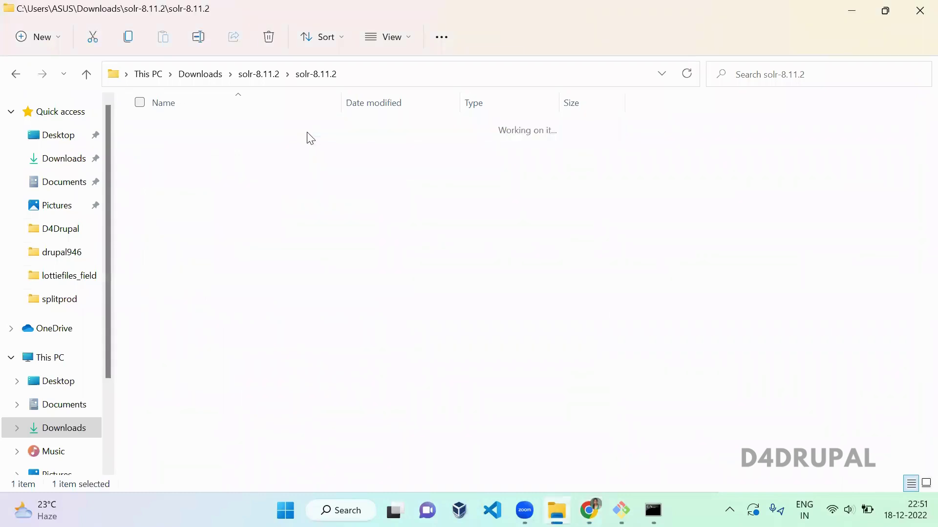
pyautogui.doubleClick(257, 267)
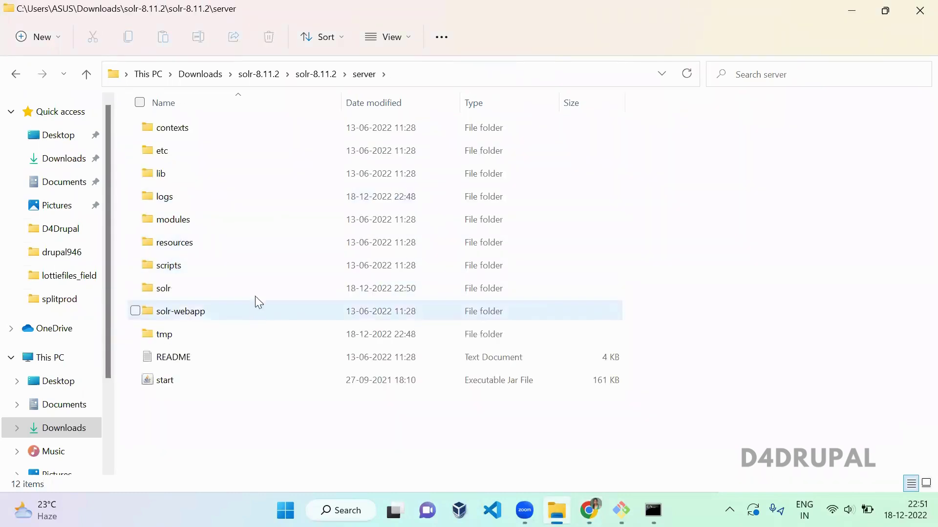
pyautogui.doubleClick(258, 285)
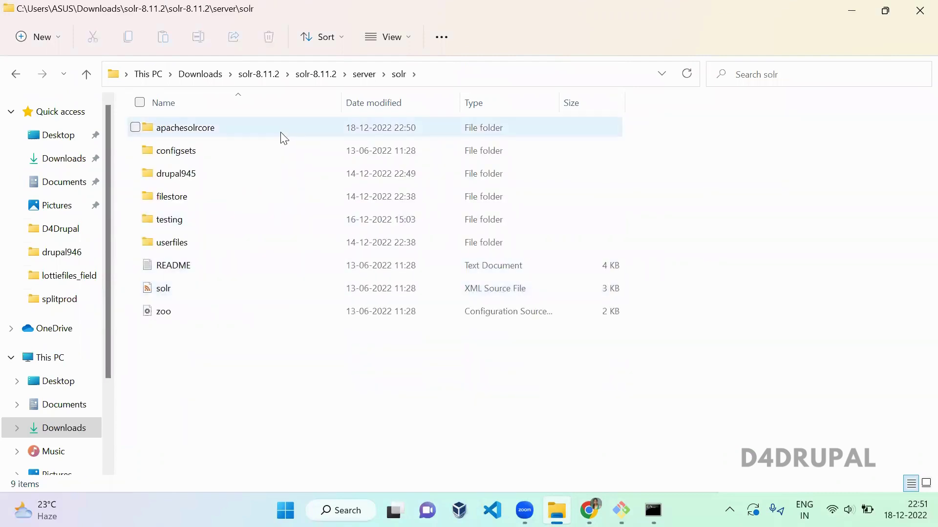
pyautogui.doubleClick(285, 125)
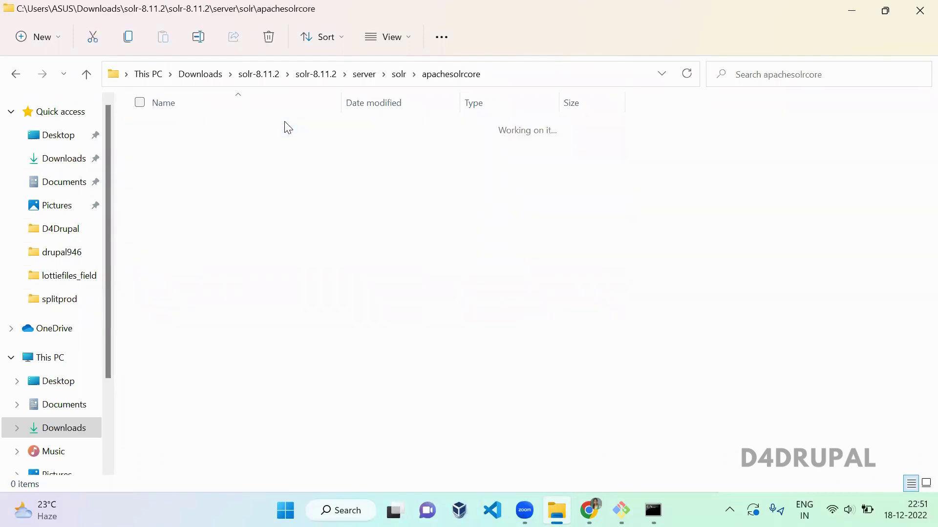
pyautogui.hotkey('alt', 'Tab')
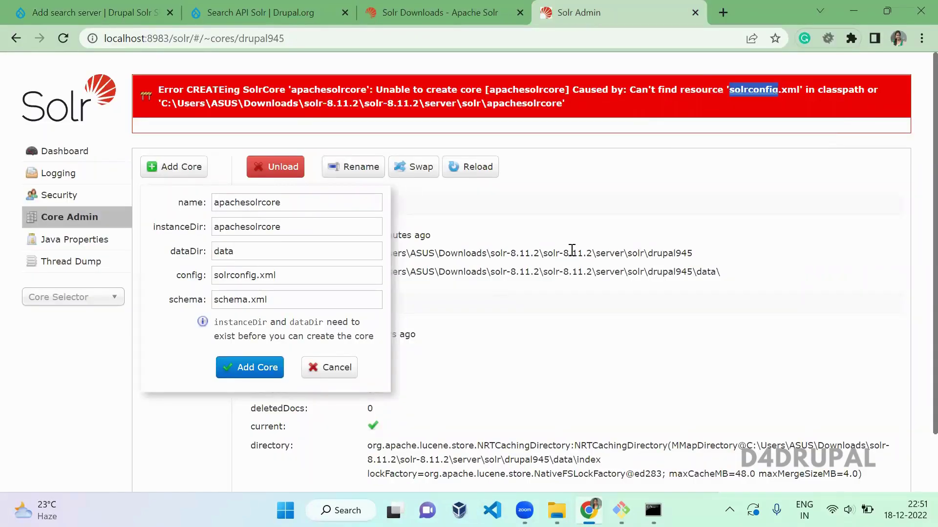
# Step: Set the Solr core to apachesolrcore, save the Apachesolr server, and download its config.zip
pyautogui.moveTo(210, 38); pyautogui.dragTo(96, 6)
pyautogui.click(96, 6)
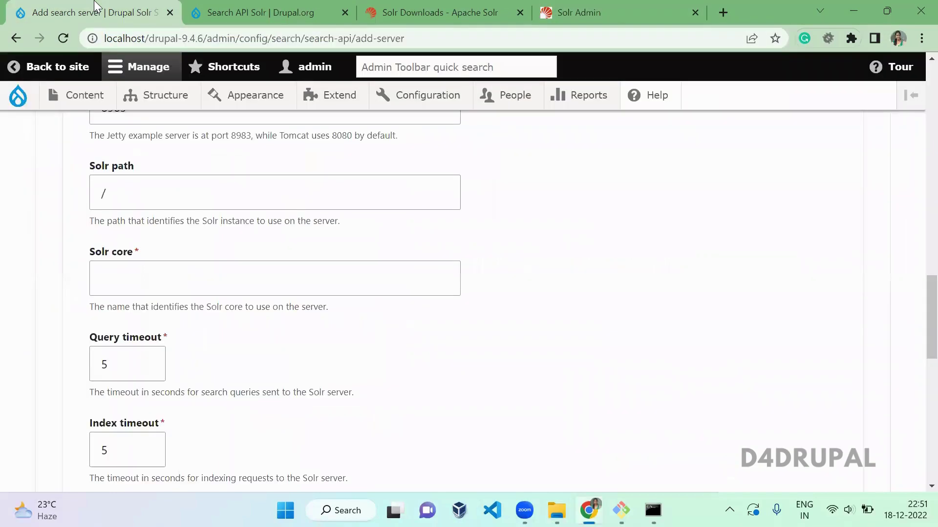
pyautogui.click(188, 271)
pyautogui.hotkey('ctrl', 'v')
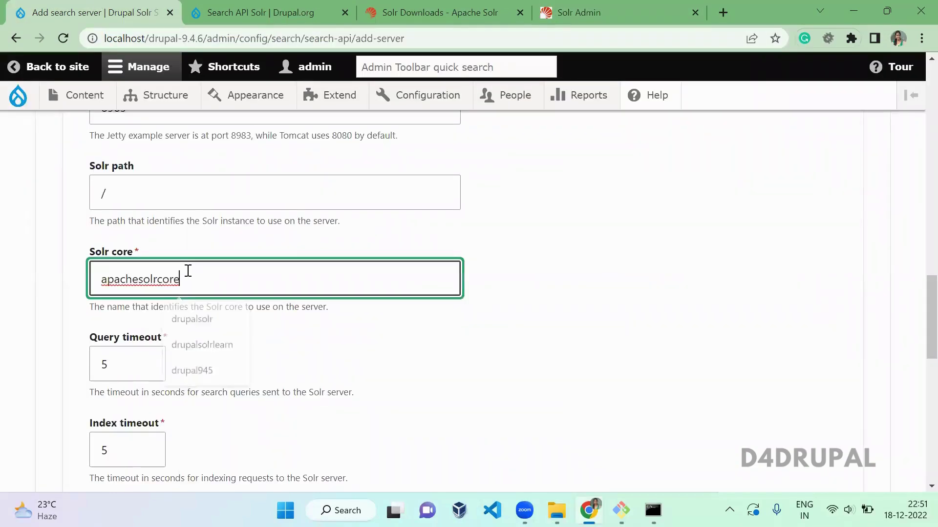
pyautogui.click(326, 405)
pyautogui.scroll(-13, 326, 404)
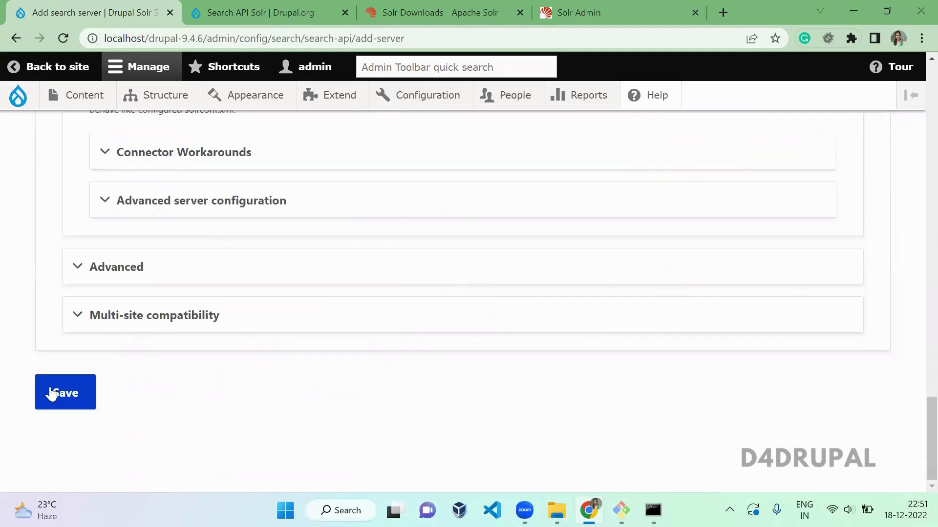
pyautogui.click(54, 392)
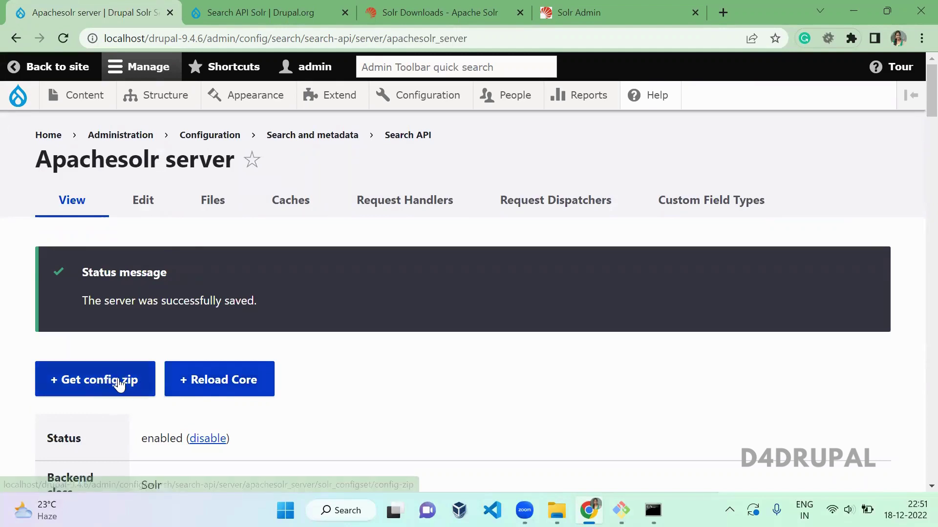
pyautogui.click(134, 390)
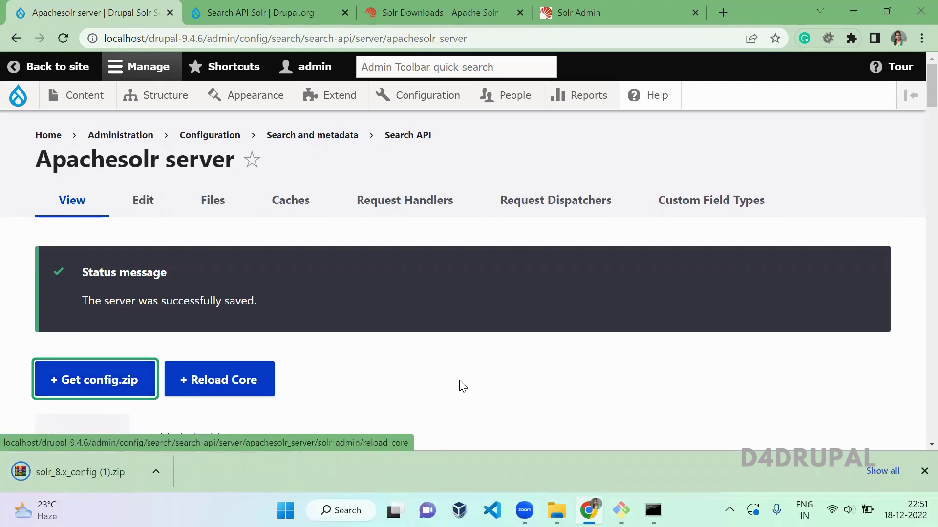
# Step: Open Downloads > solr_8.x_config and select all 18 config files
pyautogui.click(556, 511)
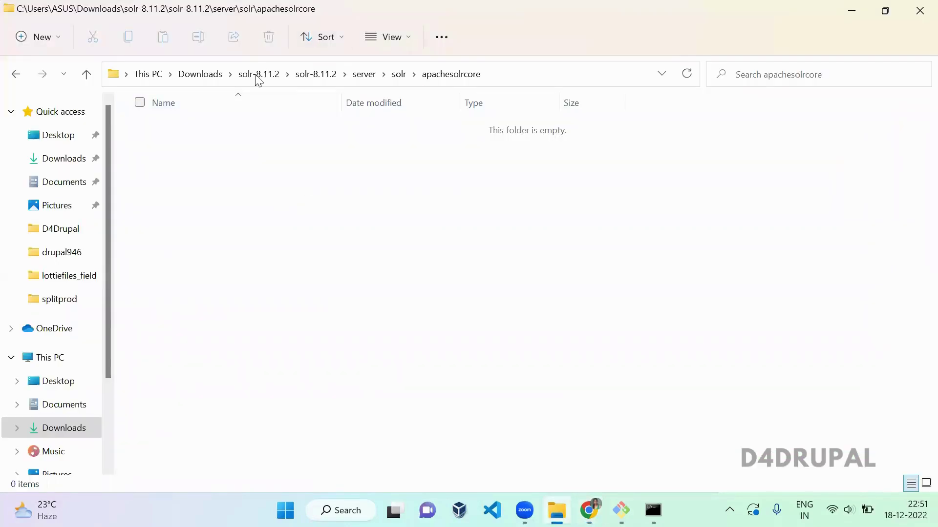
pyautogui.click(196, 75)
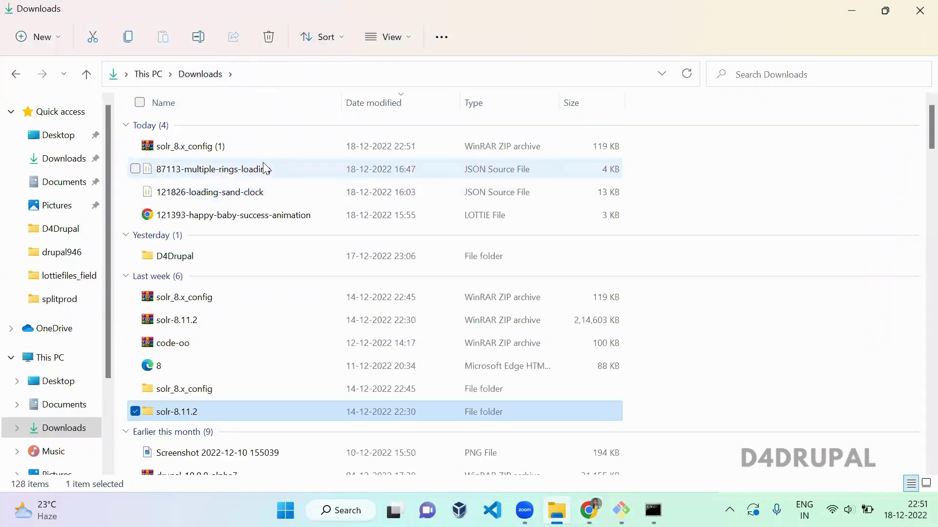
pyautogui.doubleClick(254, 387)
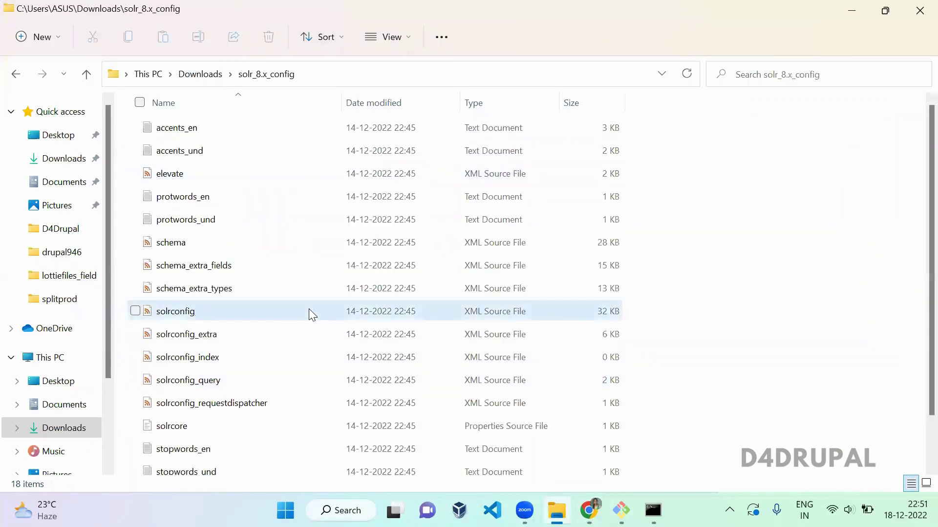
pyautogui.click(309, 310)
pyautogui.hotkey('ctrl', 'a')
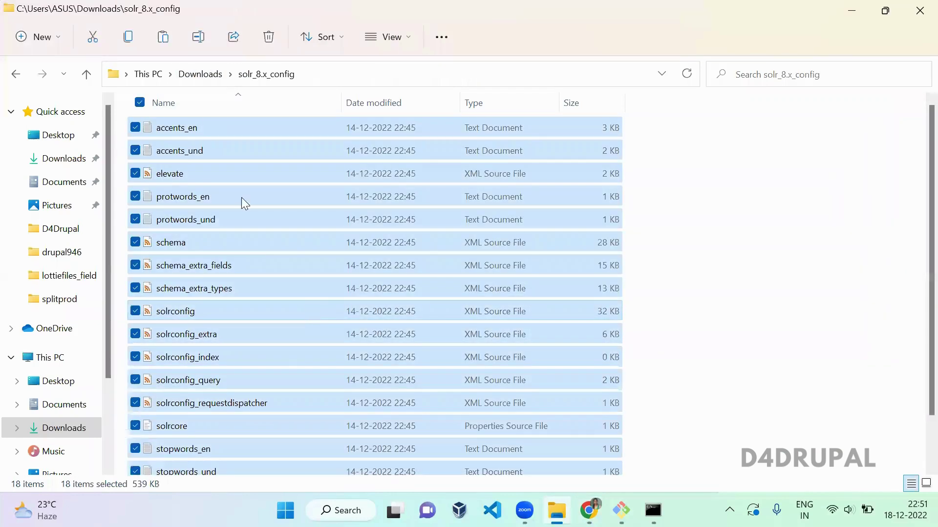
# Step: Navigate to solr-8.11.2\server\solr\apachesolrcore in File Explorer
pyautogui.click(205, 76)
pyautogui.doubleClick(251, 412)
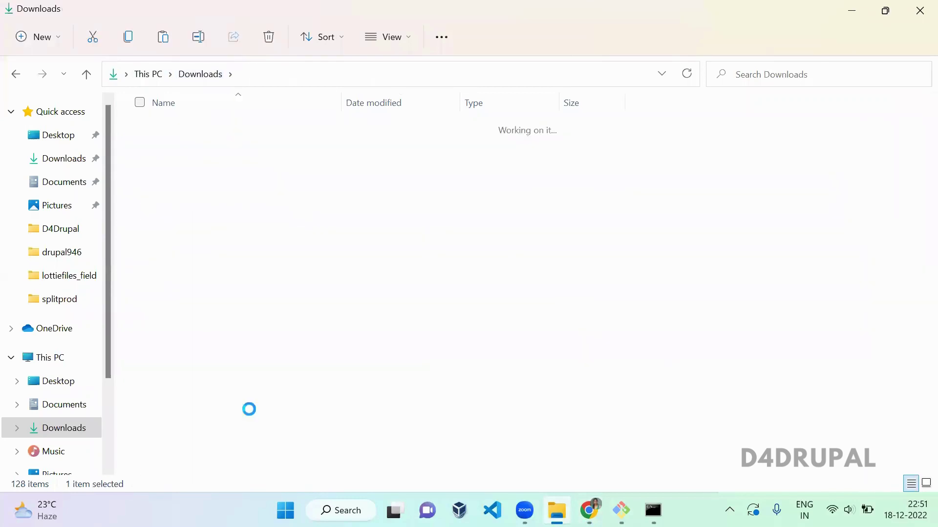
pyautogui.doubleClick(339, 133)
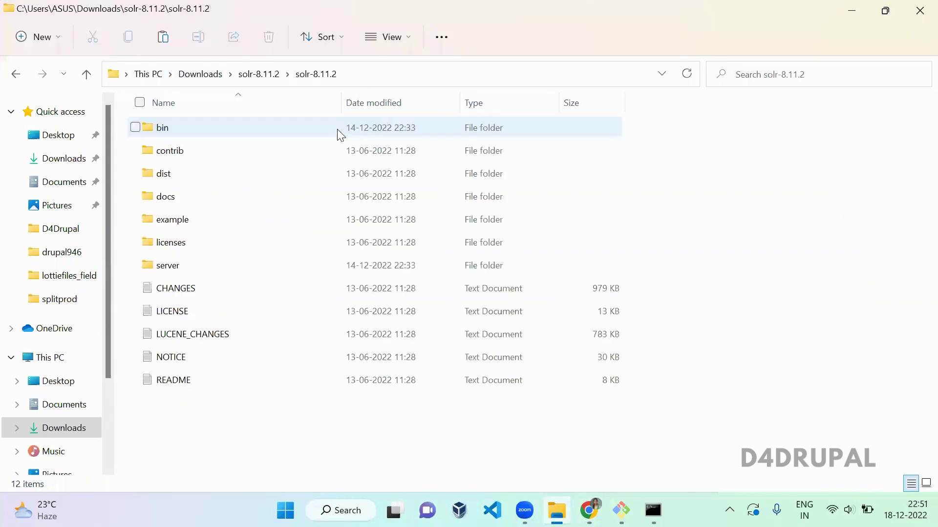
pyautogui.doubleClick(291, 278)
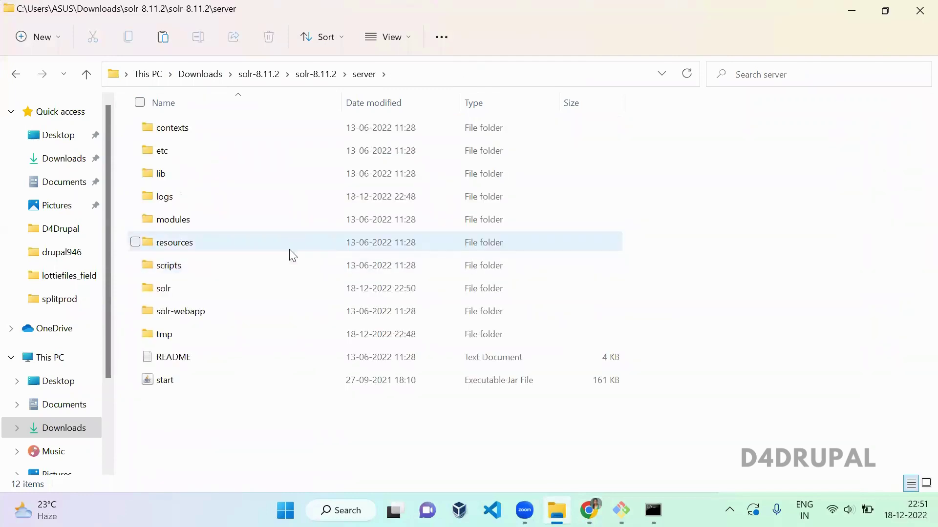
pyautogui.doubleClick(291, 288)
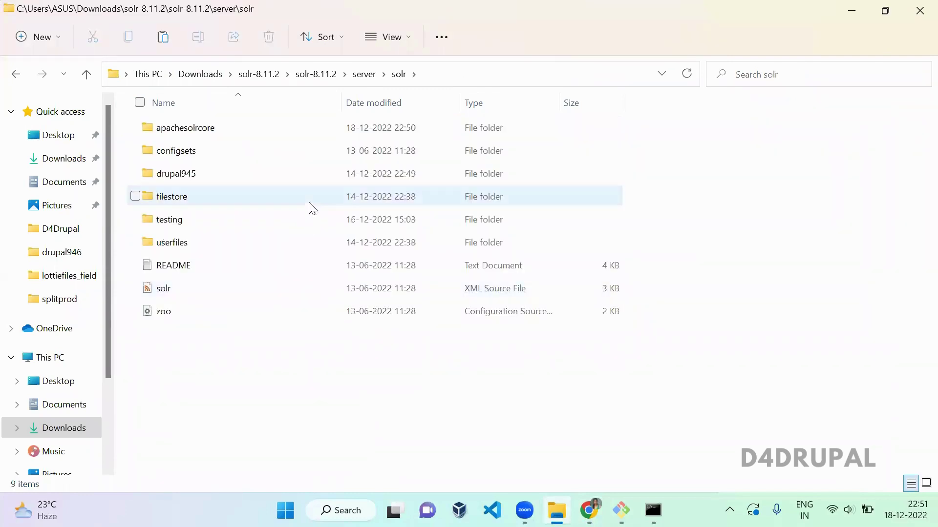
pyautogui.doubleClick(320, 179)
pyautogui.hotkey('alt', 'Left')
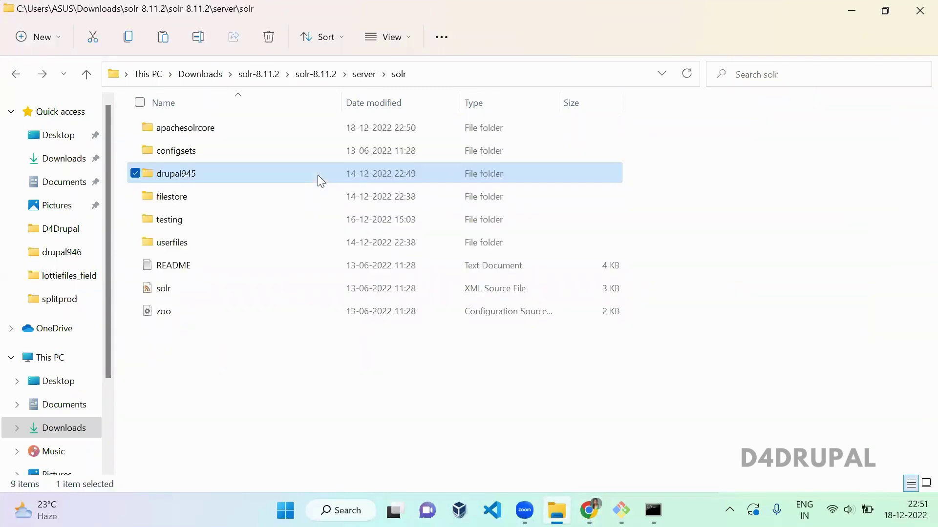
pyautogui.doubleClick(316, 127)
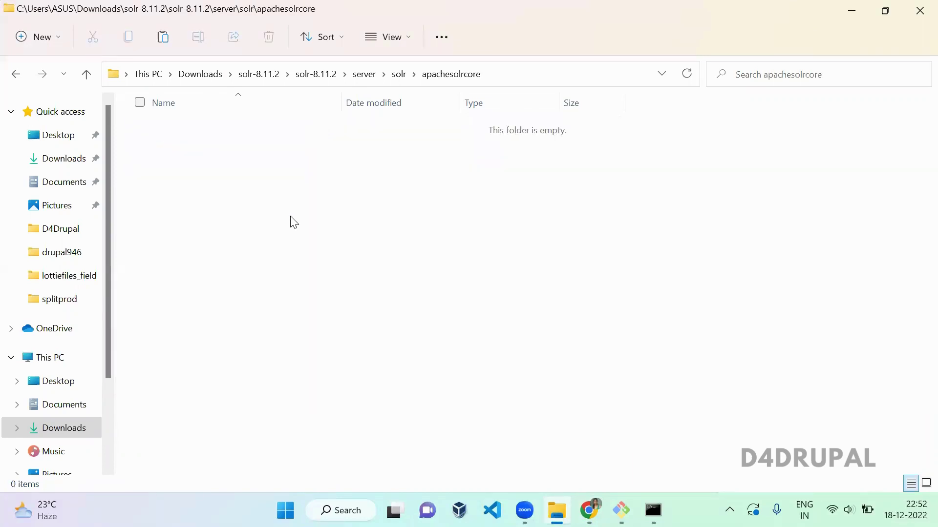
# Step: Create a 'conf' folder inside apachesolrcore and paste the 18 config files into it
pyautogui.rightClick(288, 212)
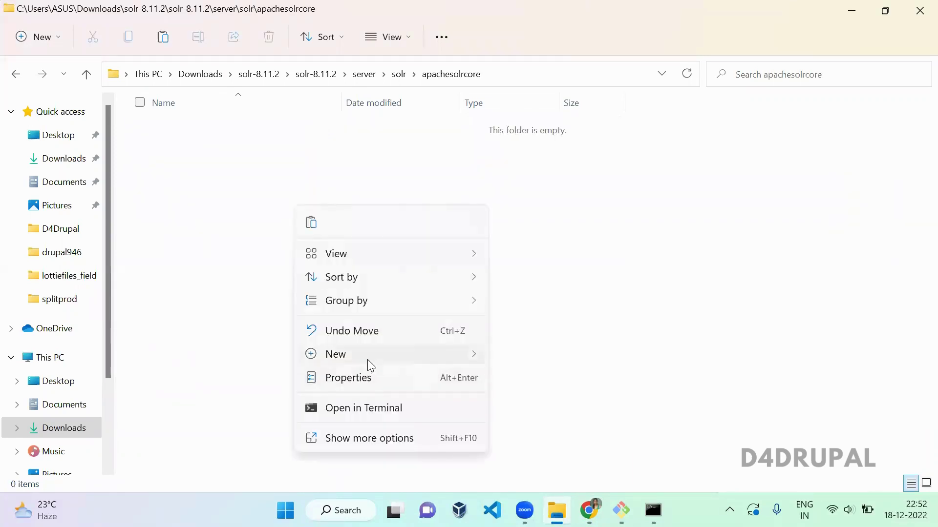
pyautogui.moveTo(369, 359)
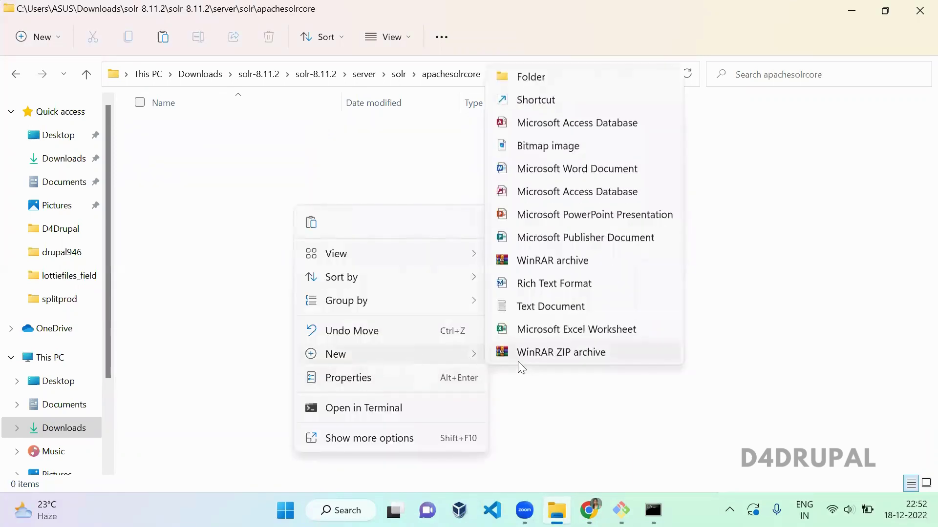
pyautogui.click(547, 77)
pyautogui.write('conf')
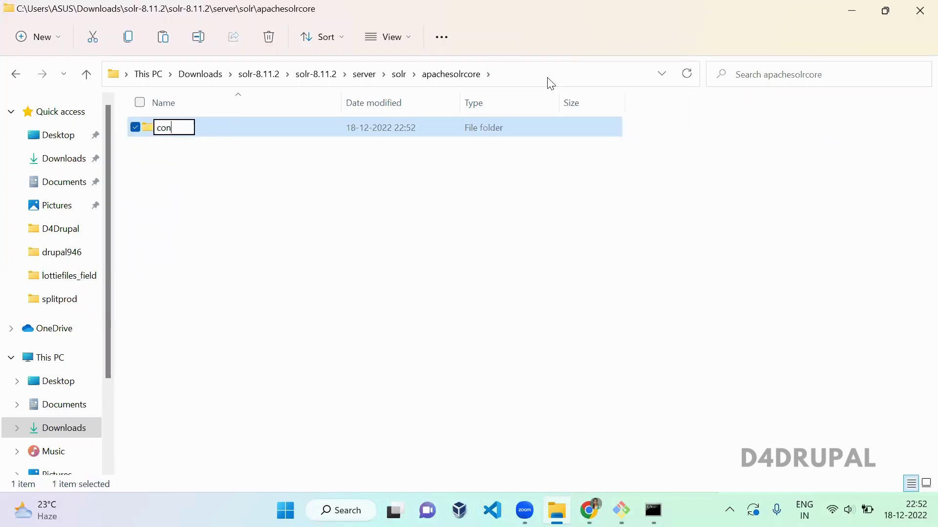
pyautogui.press('Return')
pyautogui.press('Return')
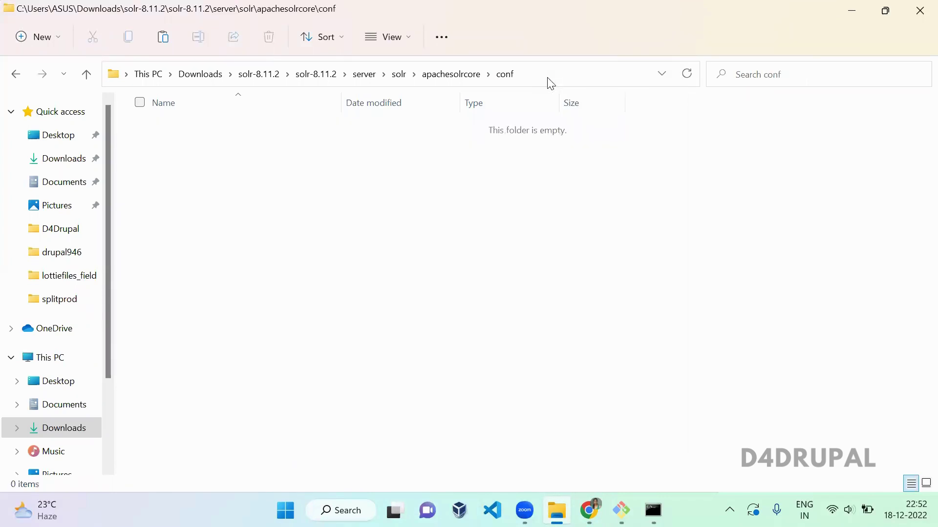
pyautogui.hotkey('ctrl', 'v')
pyautogui.click(677, 284)
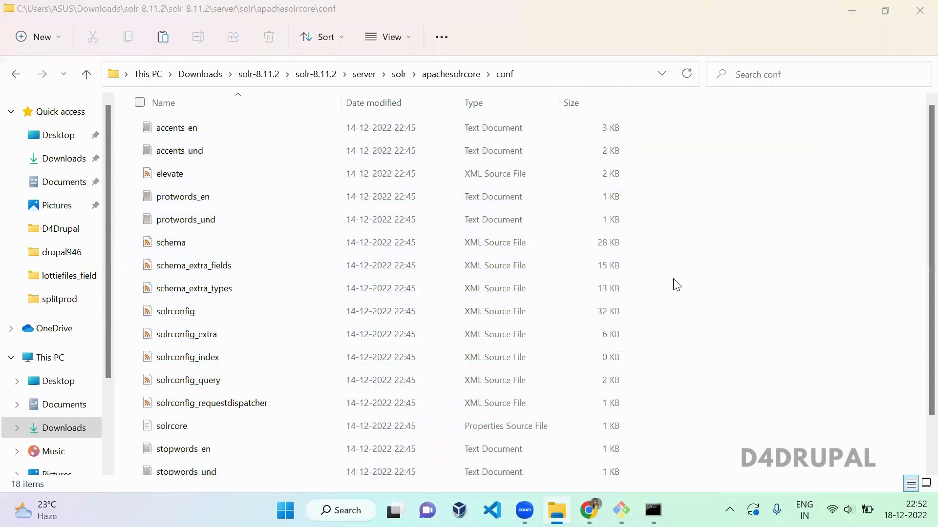
pyautogui.hotkey('alt', 'Tab')
pyautogui.hotkey('ctrl', 'Tab')
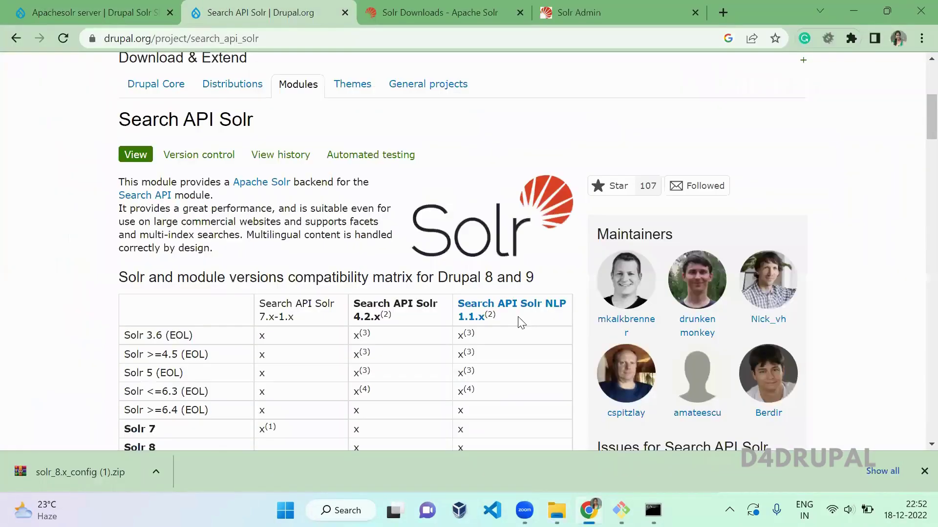
pyautogui.hotkey('ctrl', 'Tab')
pyautogui.hotkey('ctrl', 'Tab')
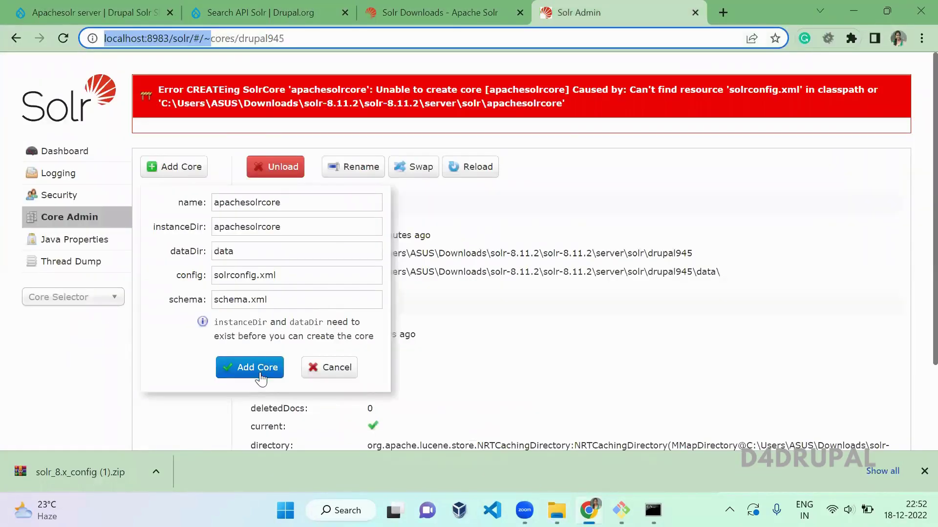
pyautogui.click(260, 372)
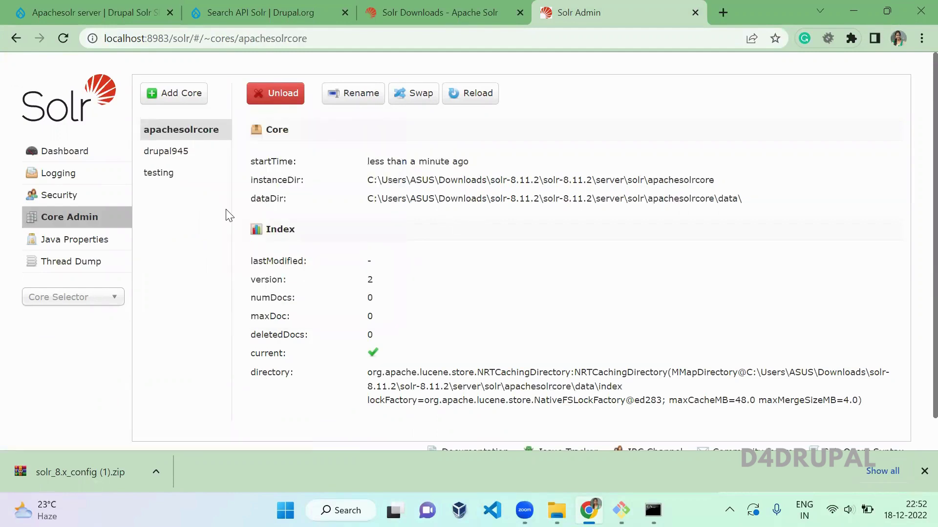
pyautogui.click(123, 7)
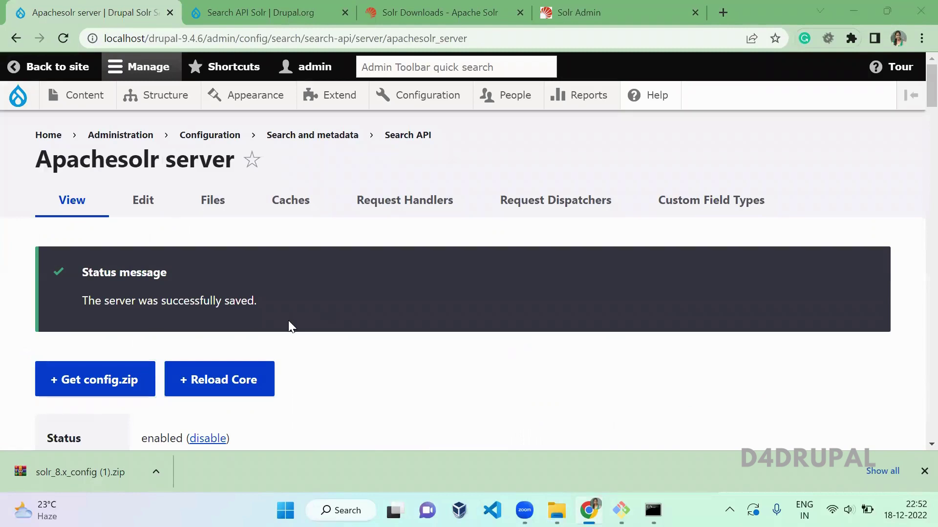
# Step: Come back from the file browser to the Apachesolr server page and dismiss Chrome's downloads bar
pyautogui.hotkey('alt', 'Tab')
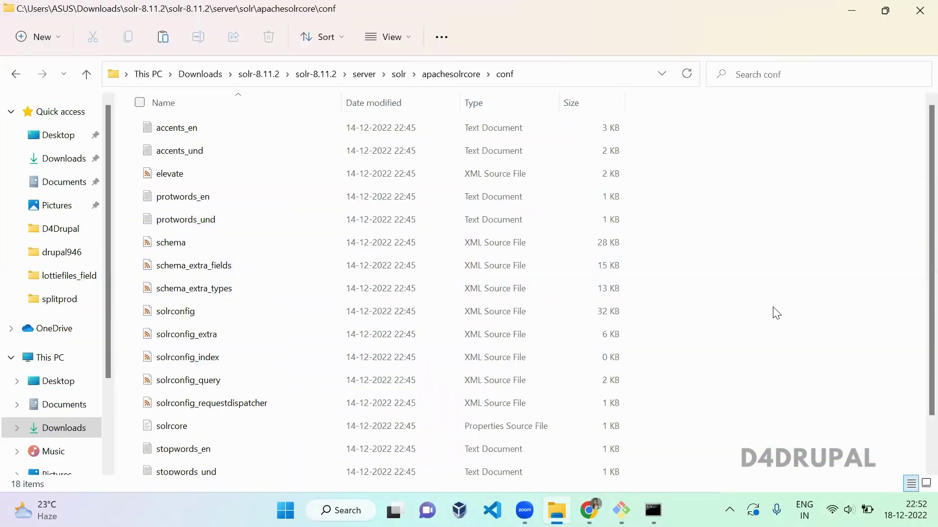
pyautogui.hotkey('alt', 'Tab')
pyautogui.hotkey('alt', 'Tab')
pyautogui.hotkey('alt', 'Tab')
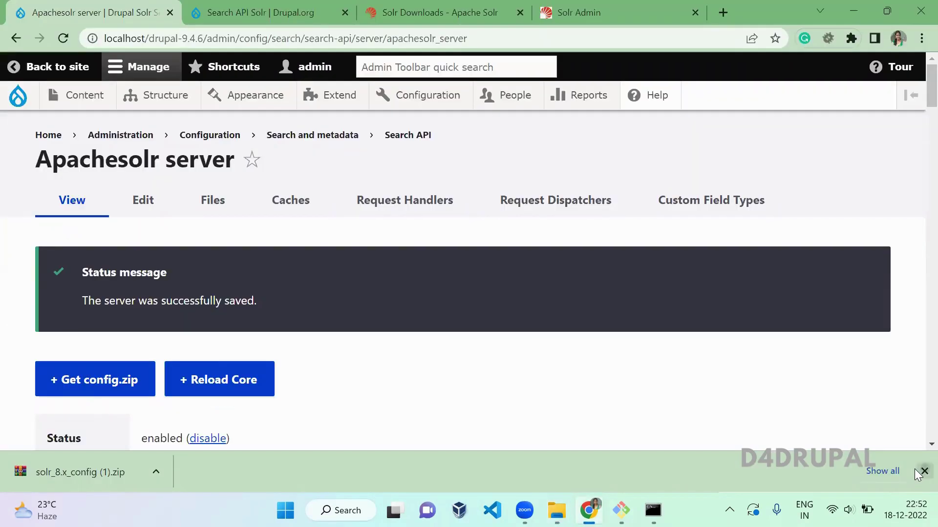
pyautogui.click(923, 471)
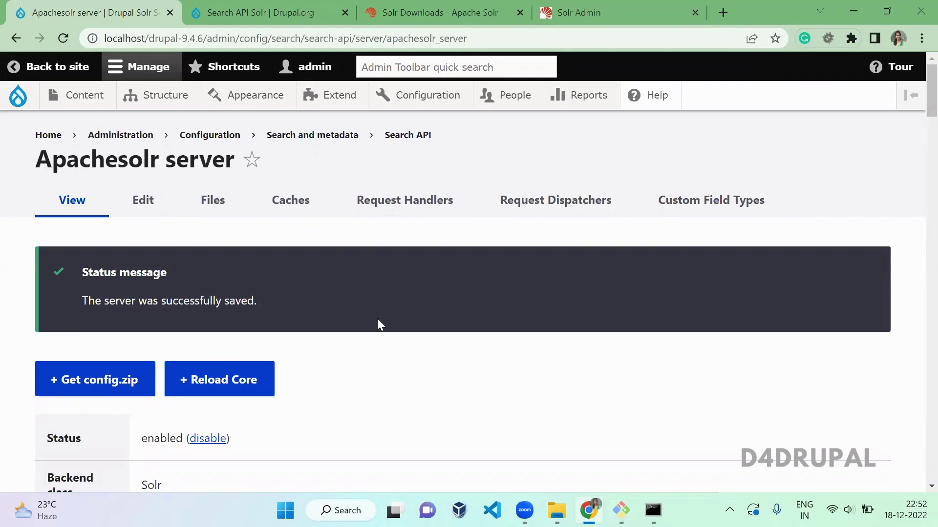
# Step: Check the Server and Core Connection status rows, then follow the 'Search API' breadcrumb
pyautogui.scroll(-8, 918, 156)
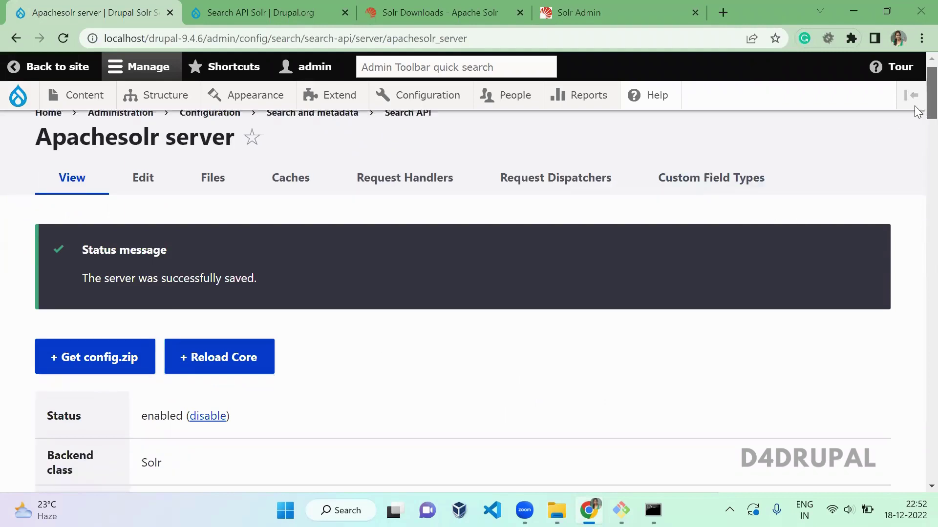
pyautogui.scroll(-2, 917, 153)
pyautogui.scroll(1, 268, 237)
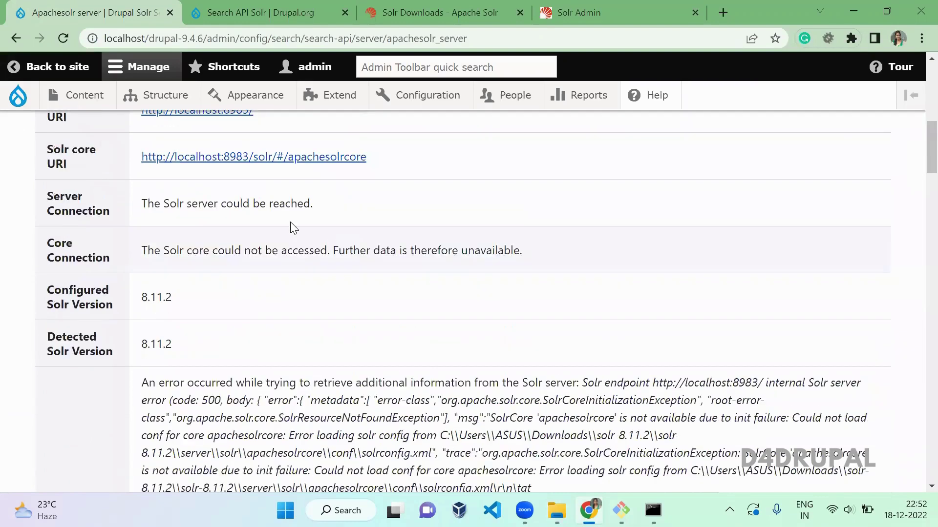
pyautogui.doubleClick(202, 201)
pyautogui.scroll(1, 917, 71)
pyautogui.scroll(5, 917, 71)
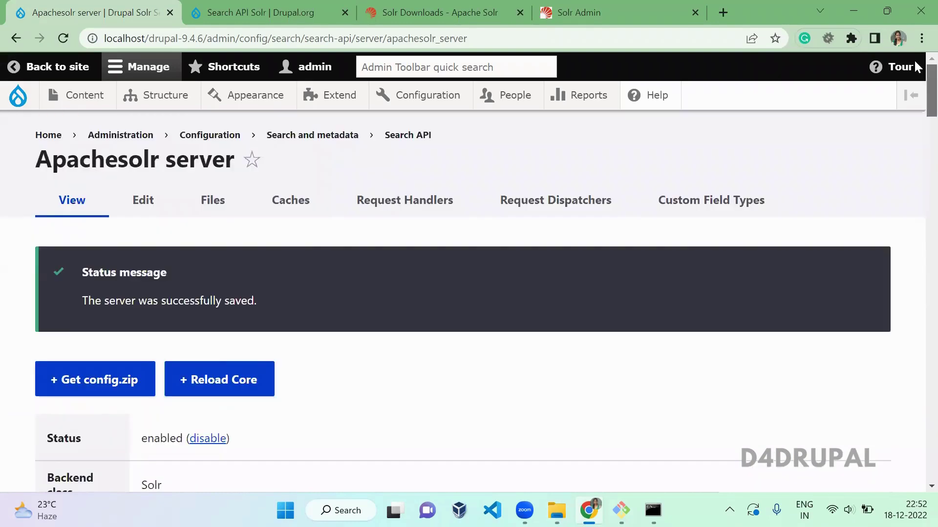
pyautogui.click(408, 136)
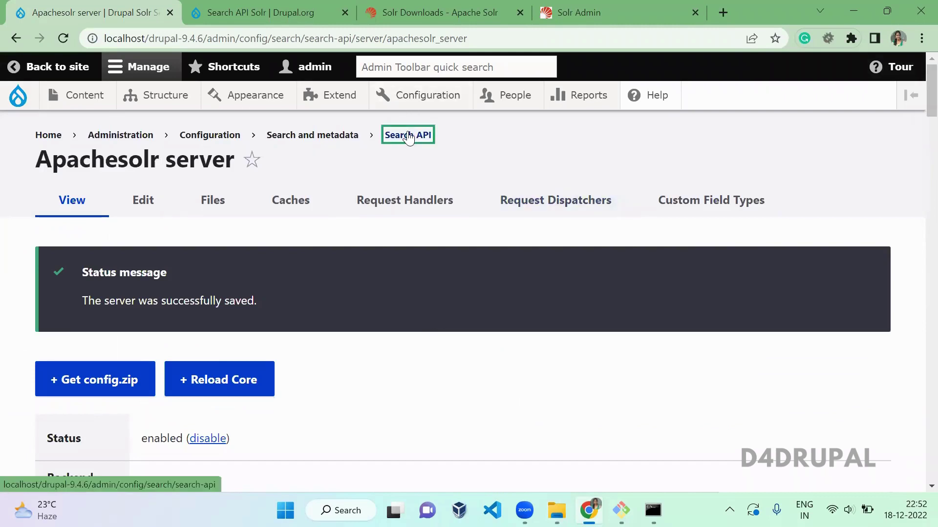